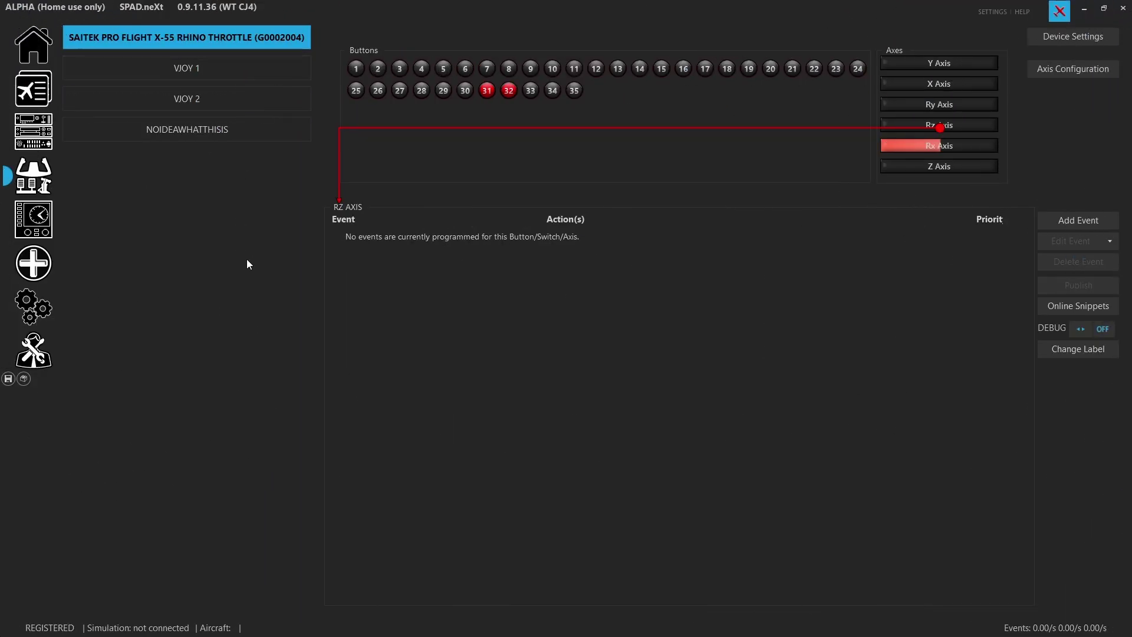
Add a Standard Axis event to the Rz axis and choose Throttle with Reverser.
left_click(1078, 220)
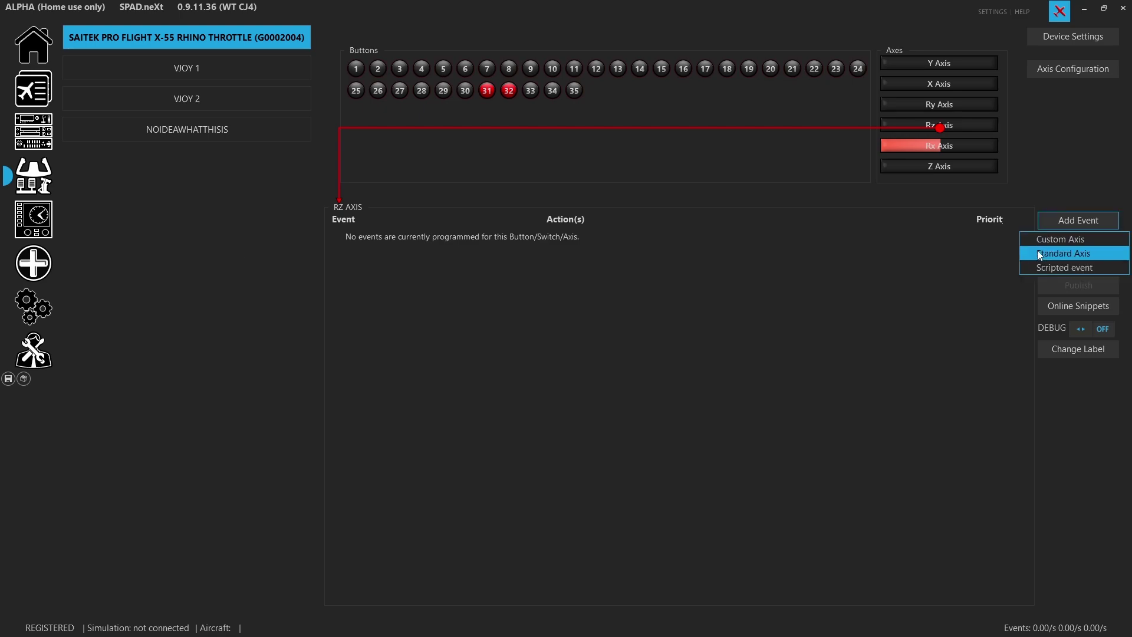
left_click(1038, 254)
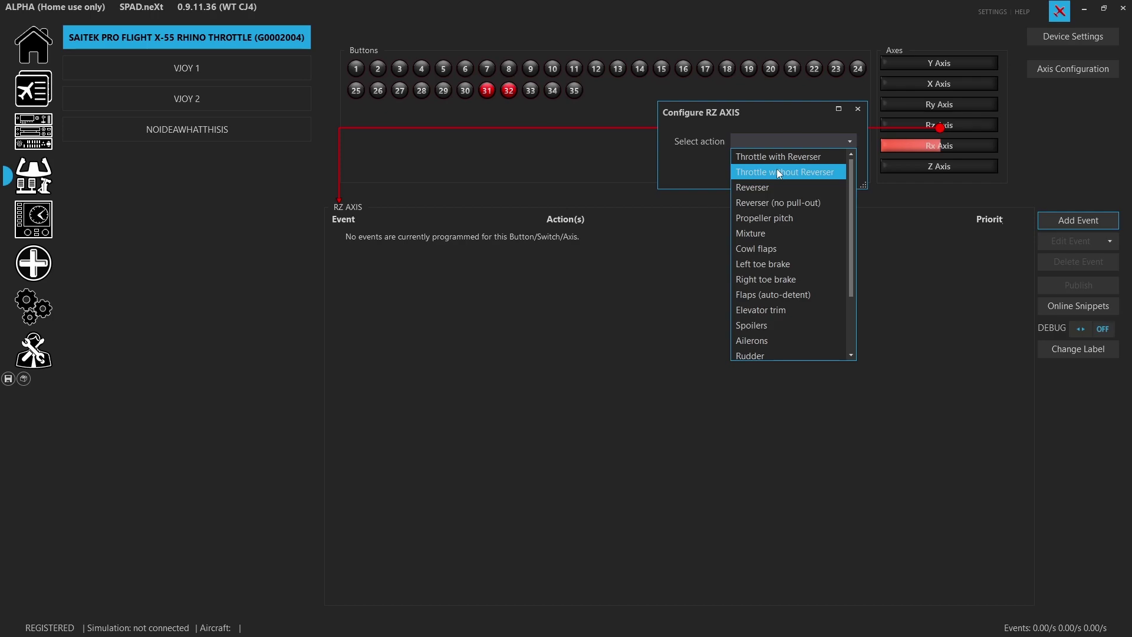
left_click(776, 170)
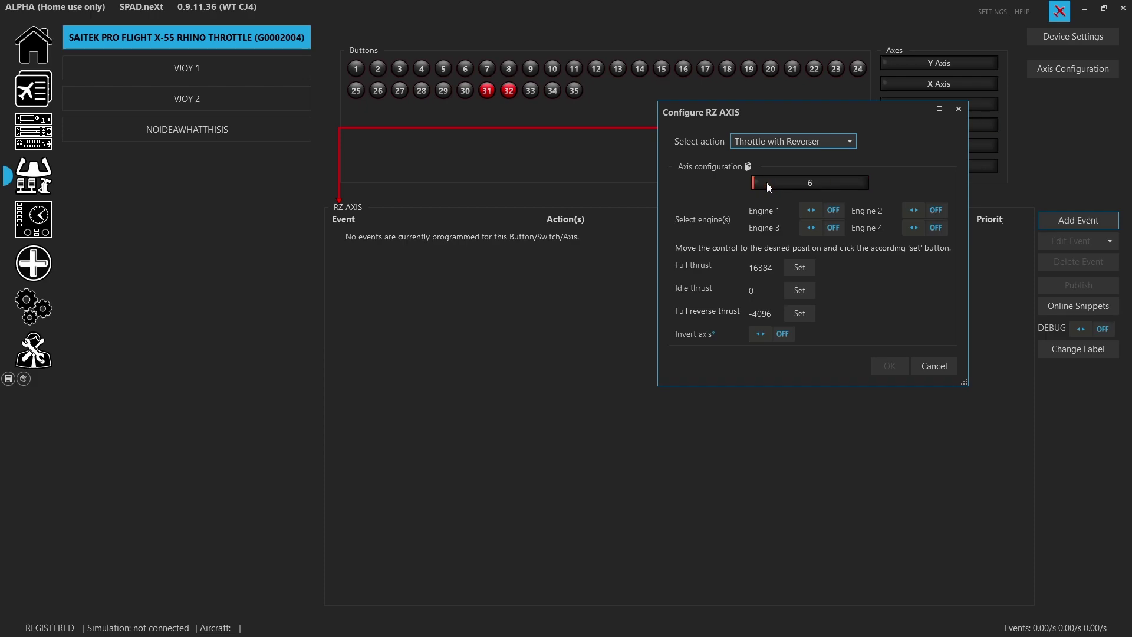
Enable Engine 1 and capture lever positions for full thrust 219, idle 52, full reverse 0.
left_click(828, 211)
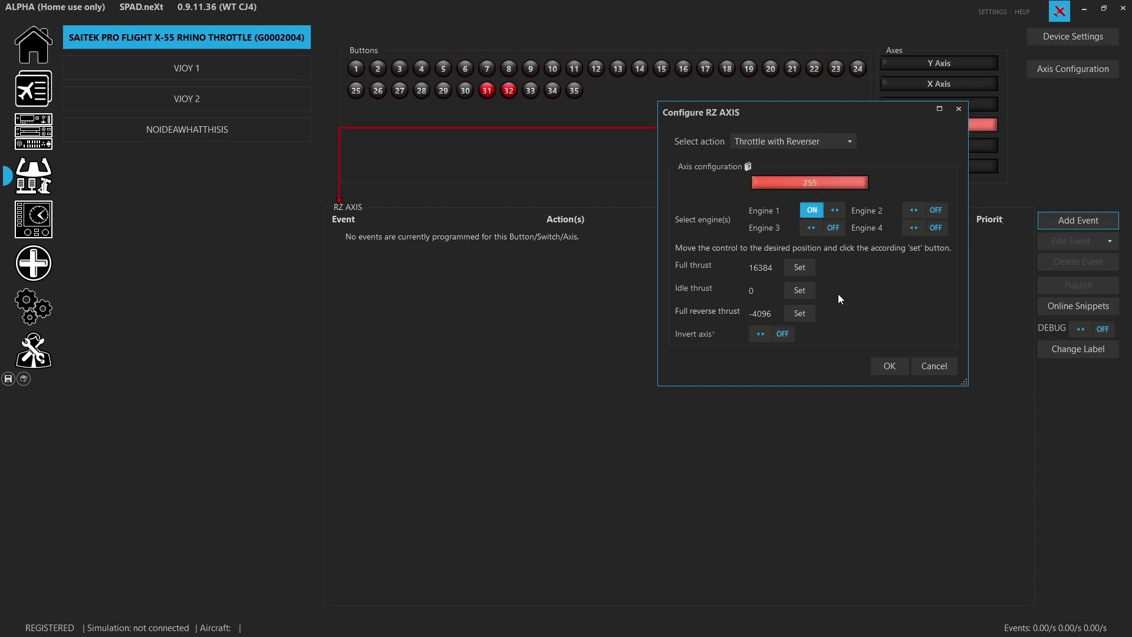
left_click(805, 271)
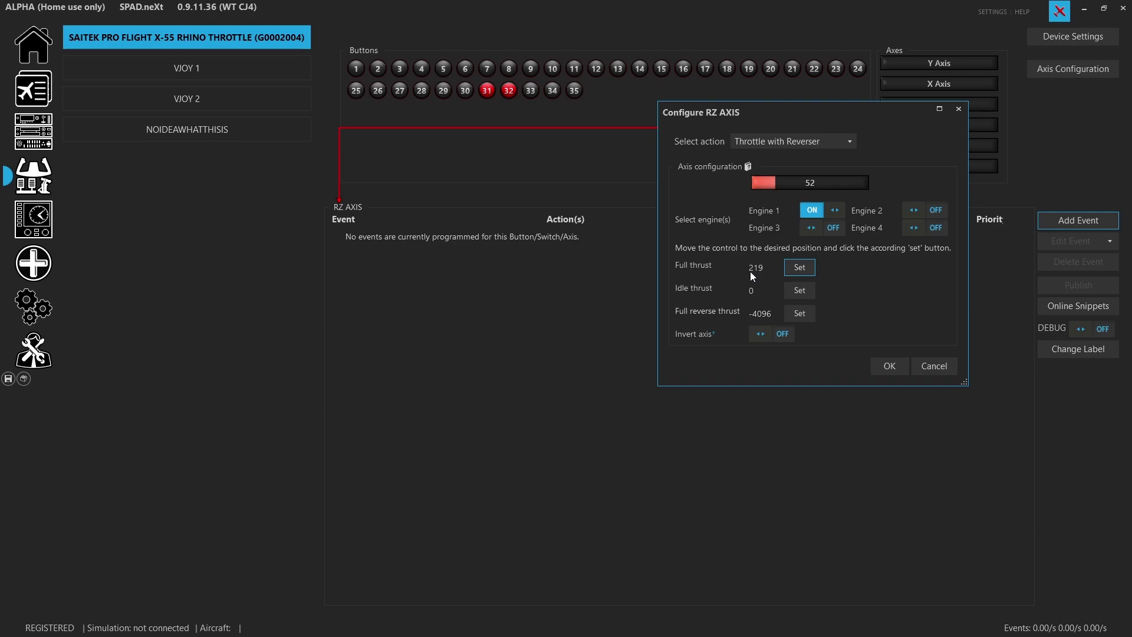
left_click(802, 290)
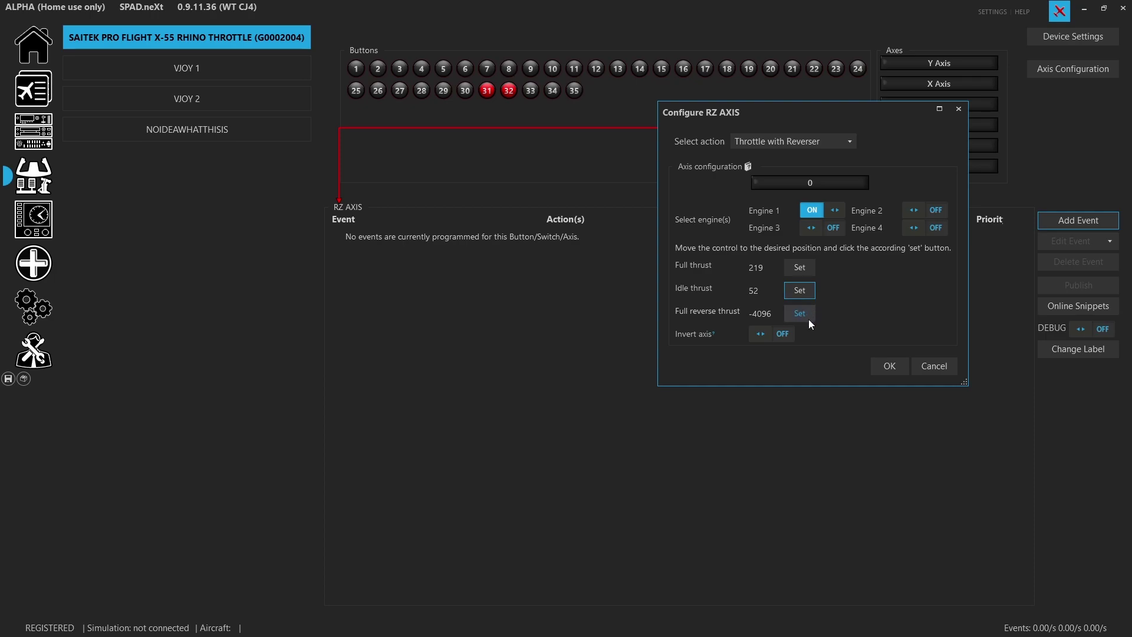
left_click(802, 314)
Discard the throttle setup and add a Custom Axis event on Rz targeting DATAEXAMPLE.
left_click(889, 366)
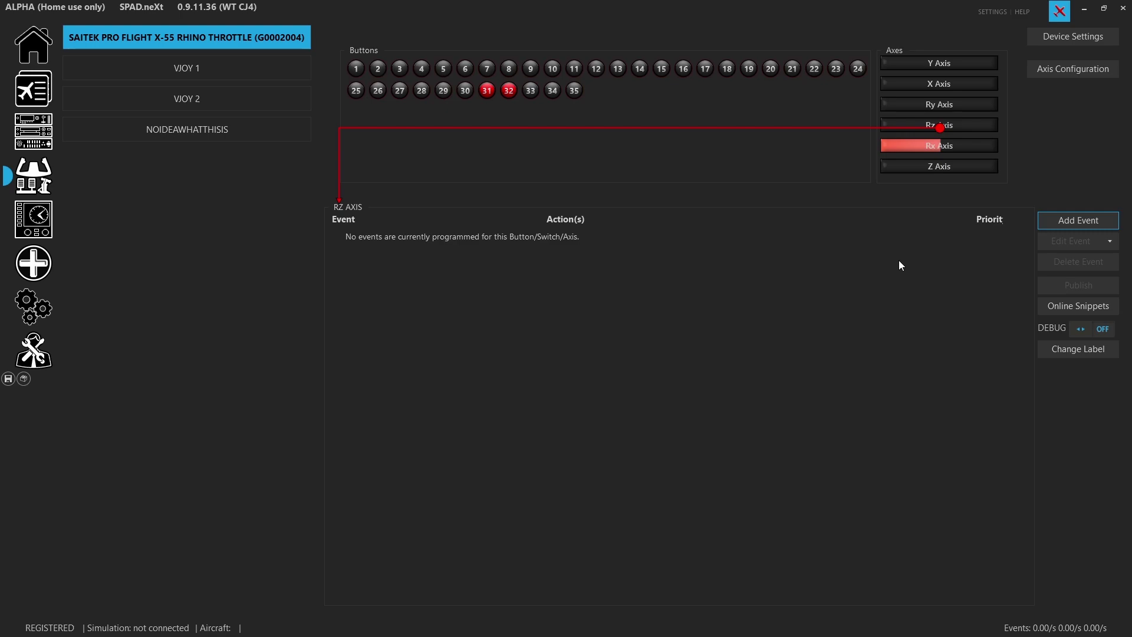
left_click(1094, 222)
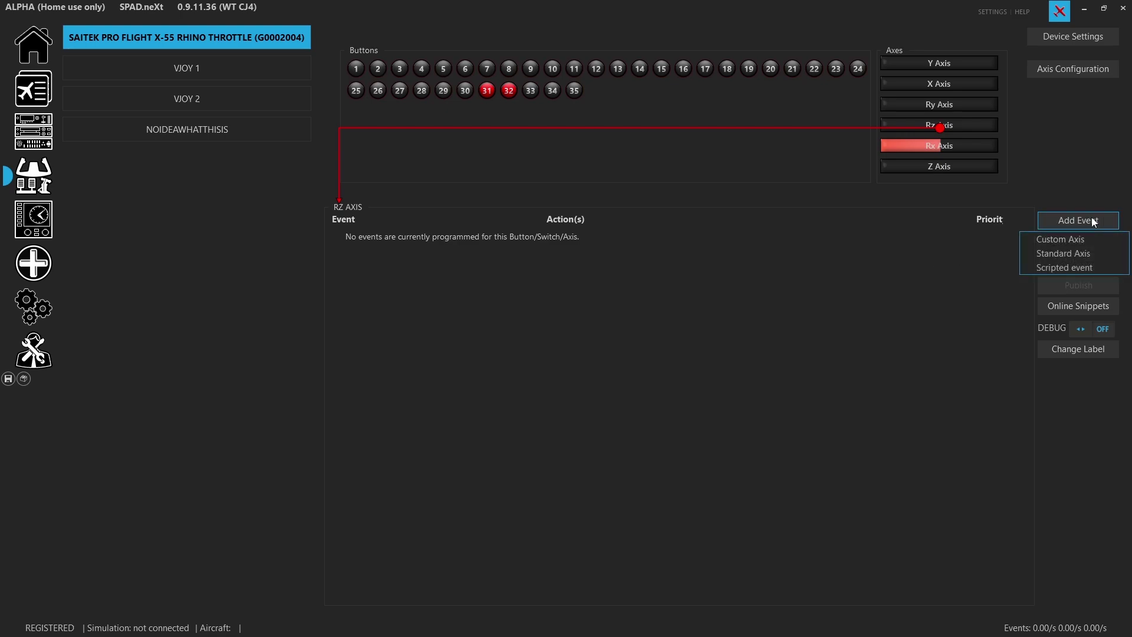
left_click(1056, 238)
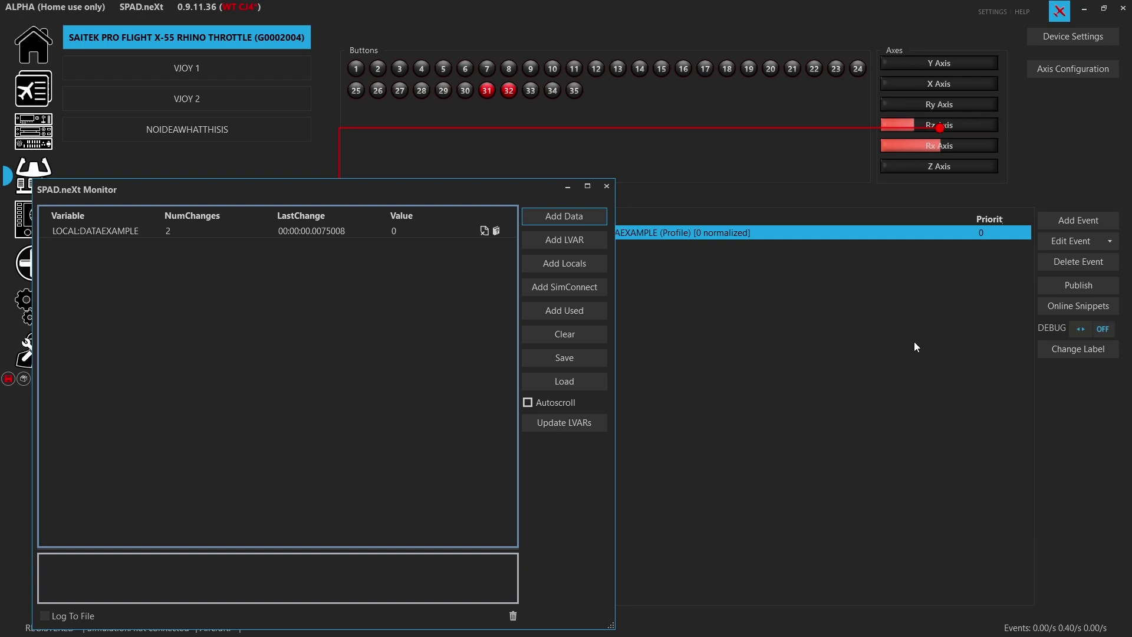
double_click(756, 233)
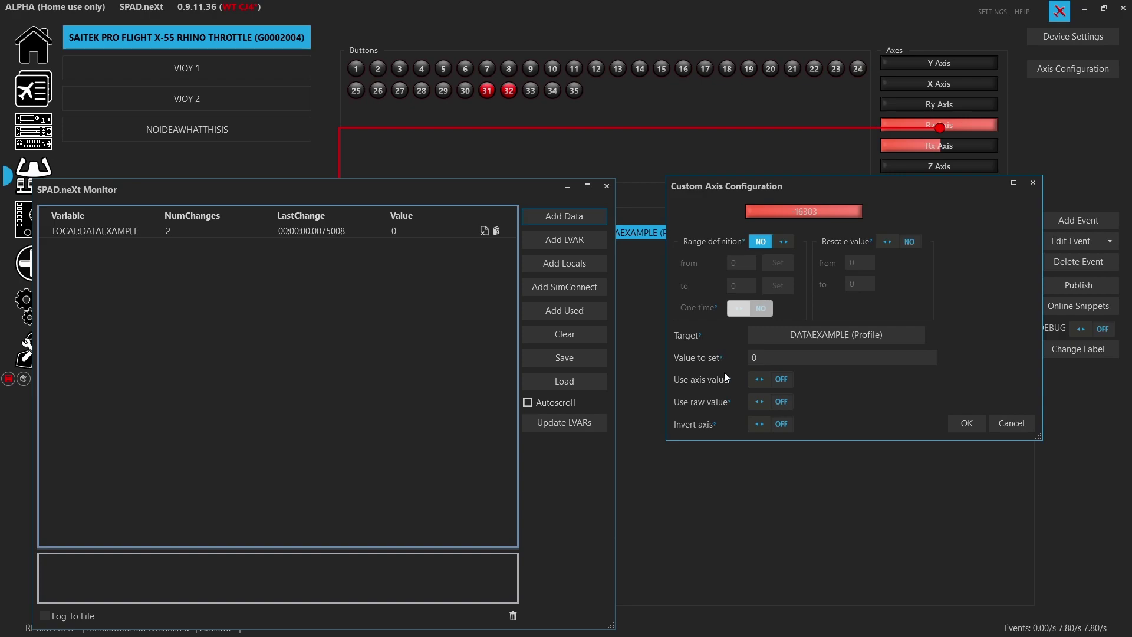
Make the DATAEXAMPLE event's Value to set 50 and confirm it.
left_click(759, 356)
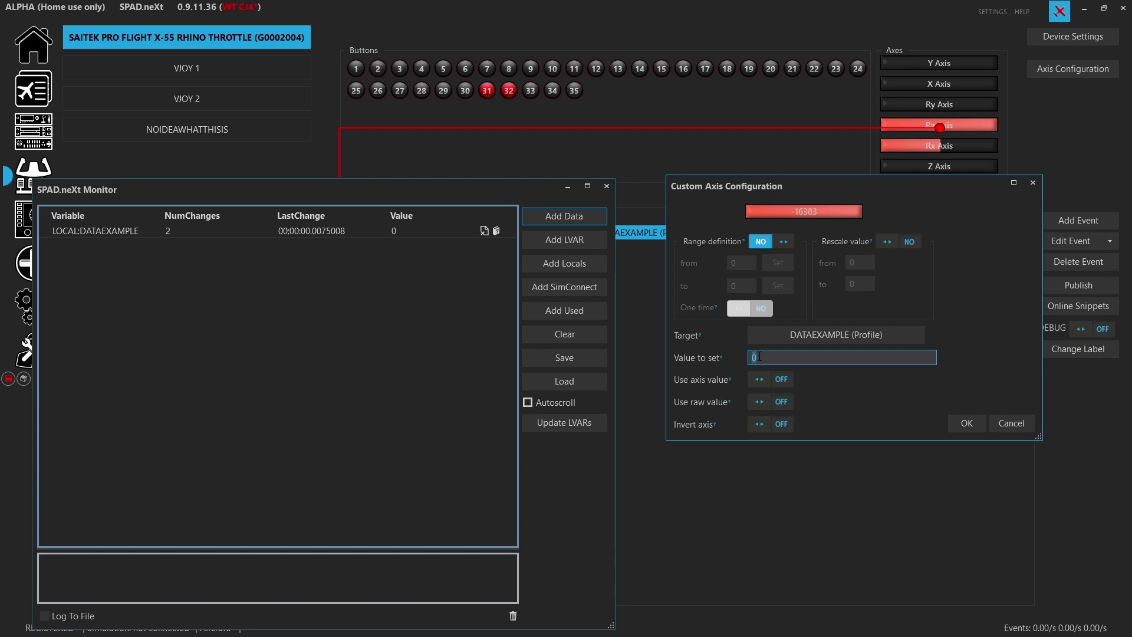
type("50")
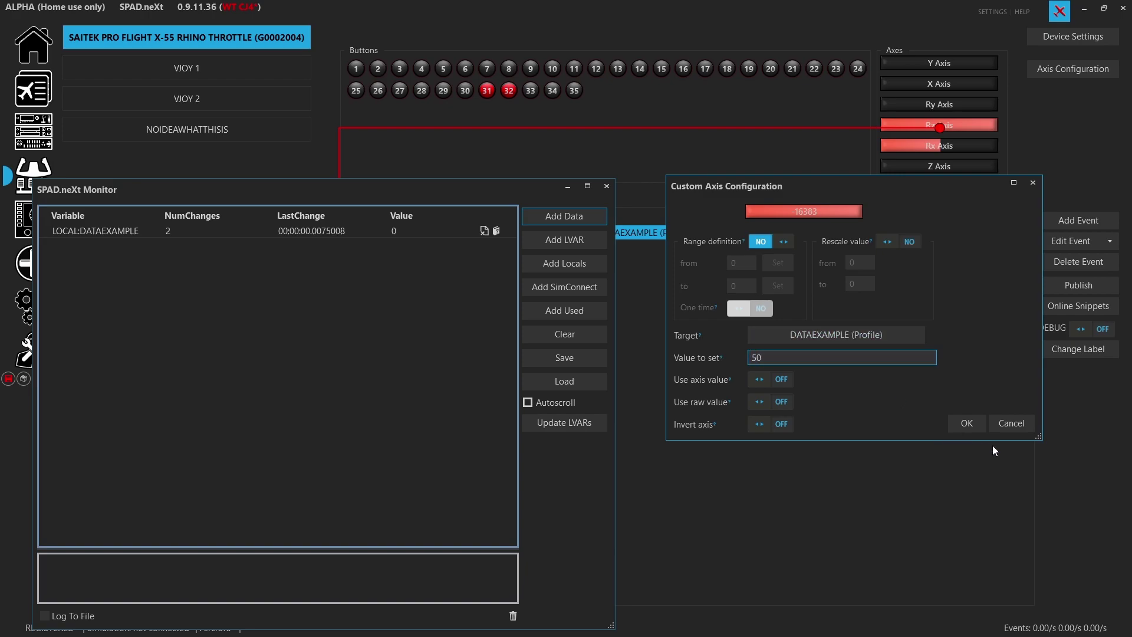
left_click(976, 427)
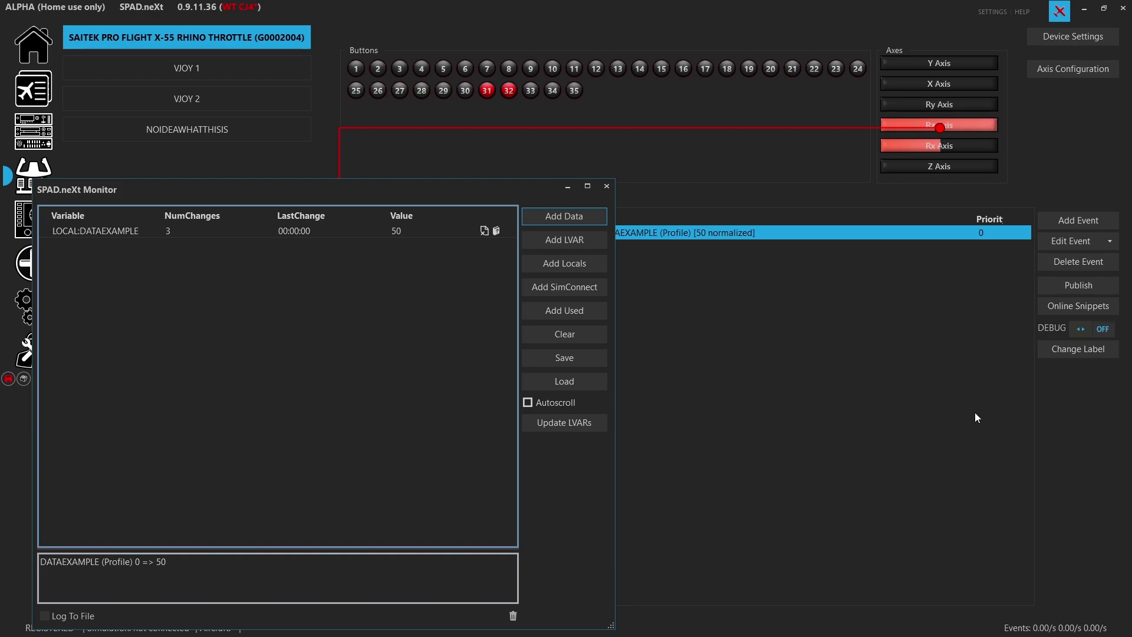
double_click(733, 231)
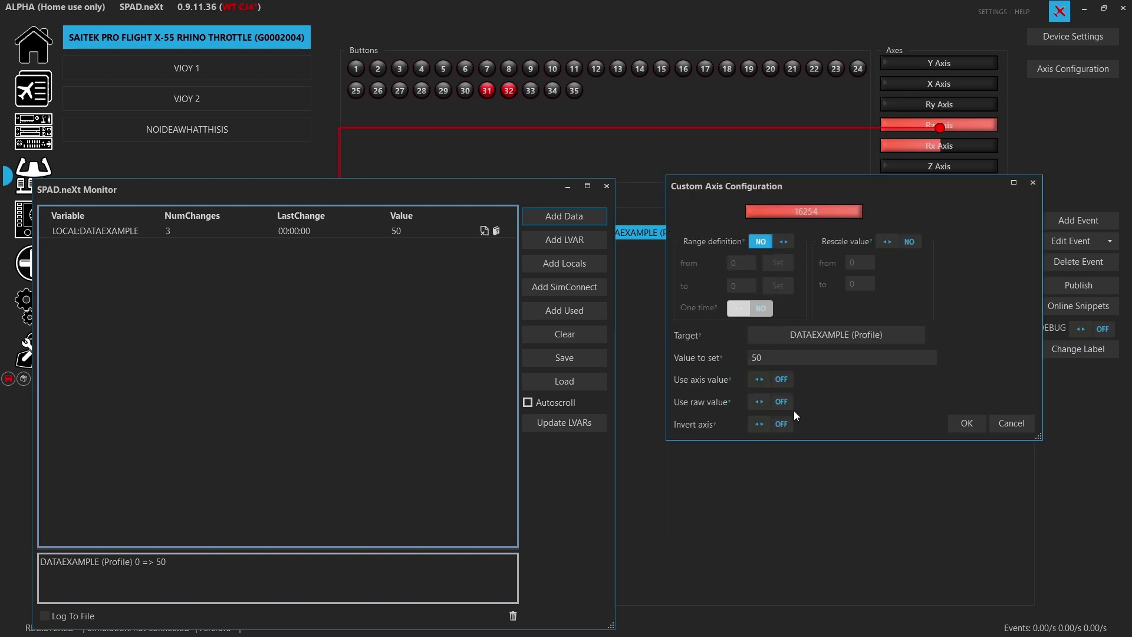
Clear the fixed 50 and turn on Use axis value for the DATAEXAMPLE event.
left_click(766, 356)
key("BackSpace")
key("BackSpace")
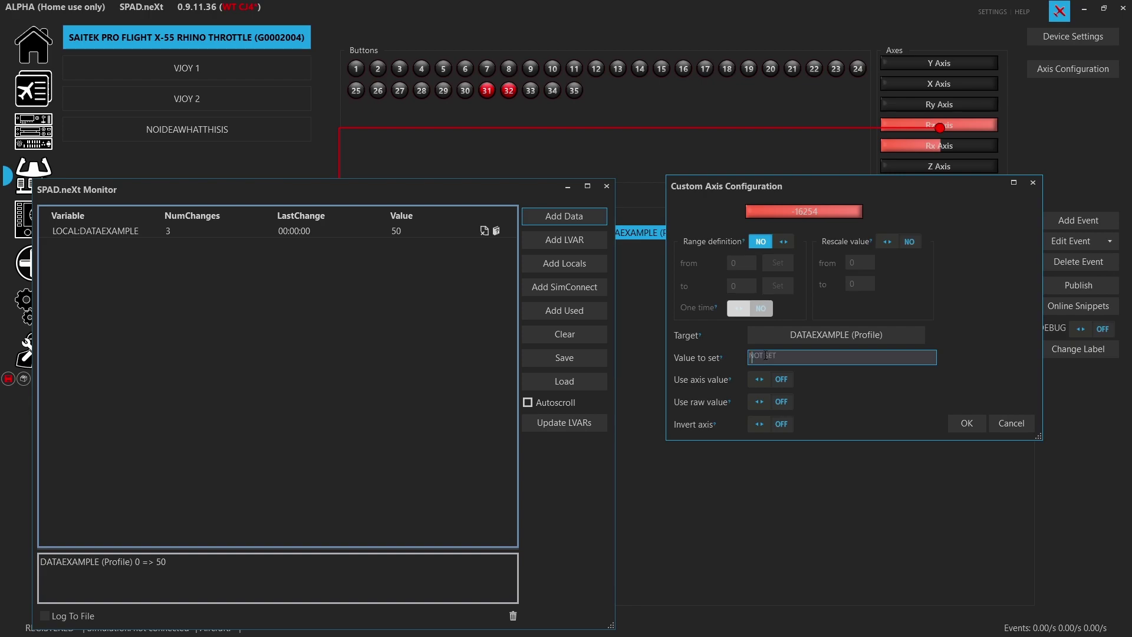
left_click(760, 379)
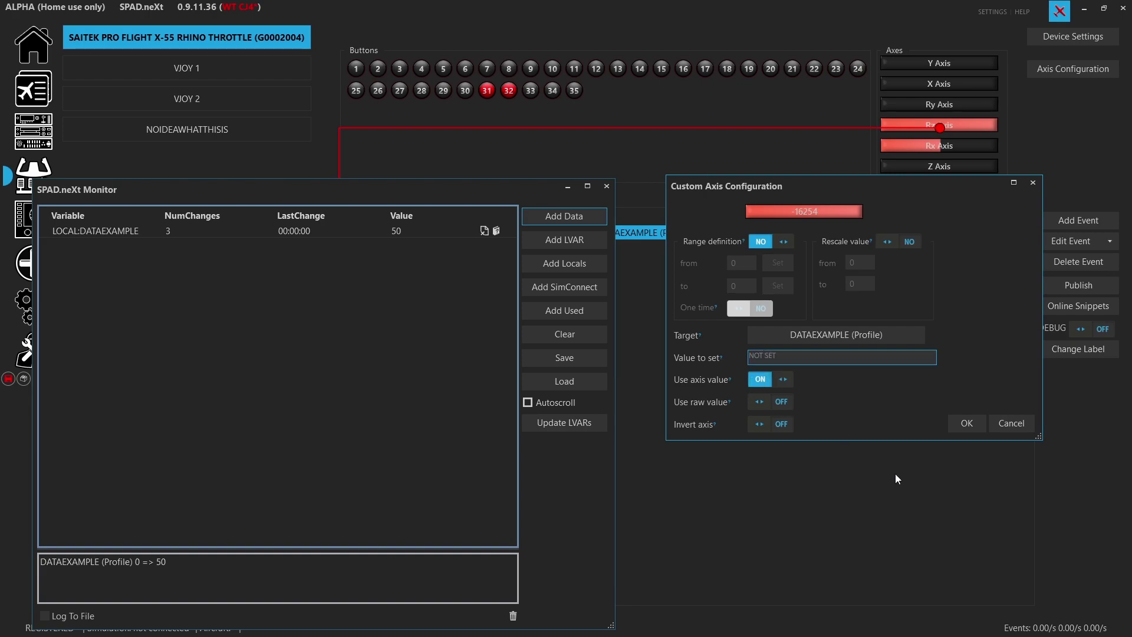
left_click(967, 423)
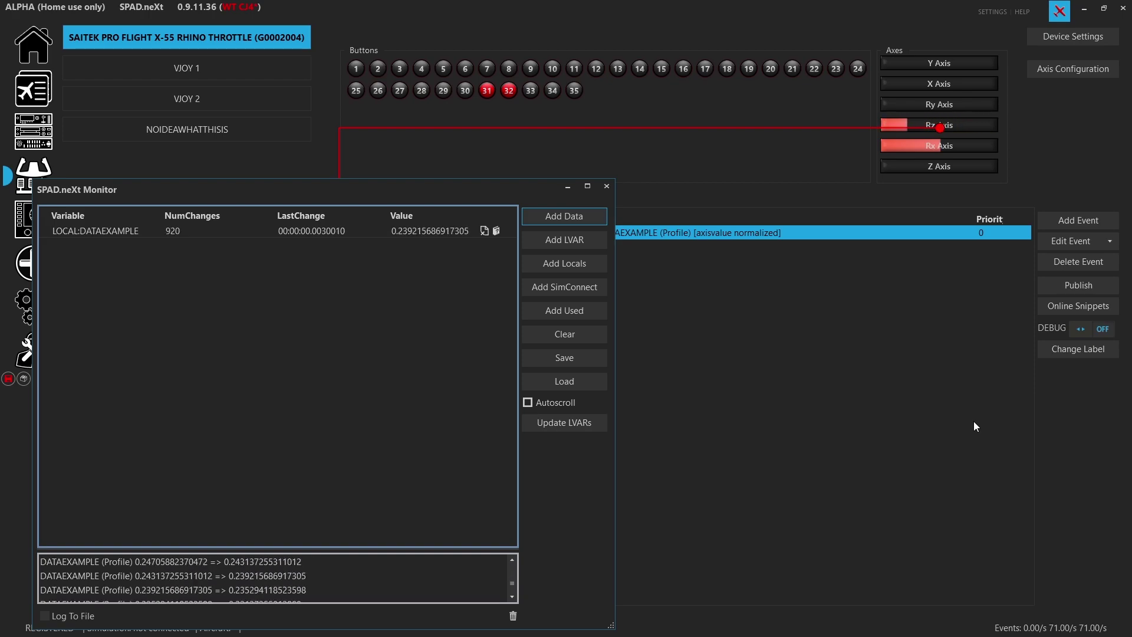
Turn on Use raw value for the DATAEXAMPLE event.
double_click(847, 236)
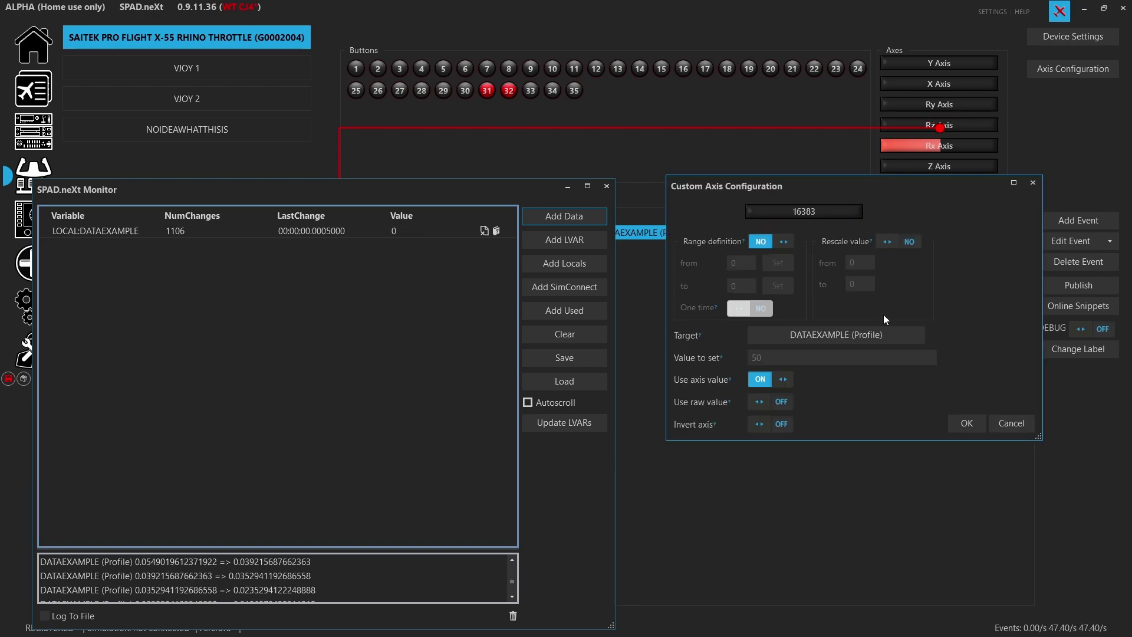
left_click(757, 398)
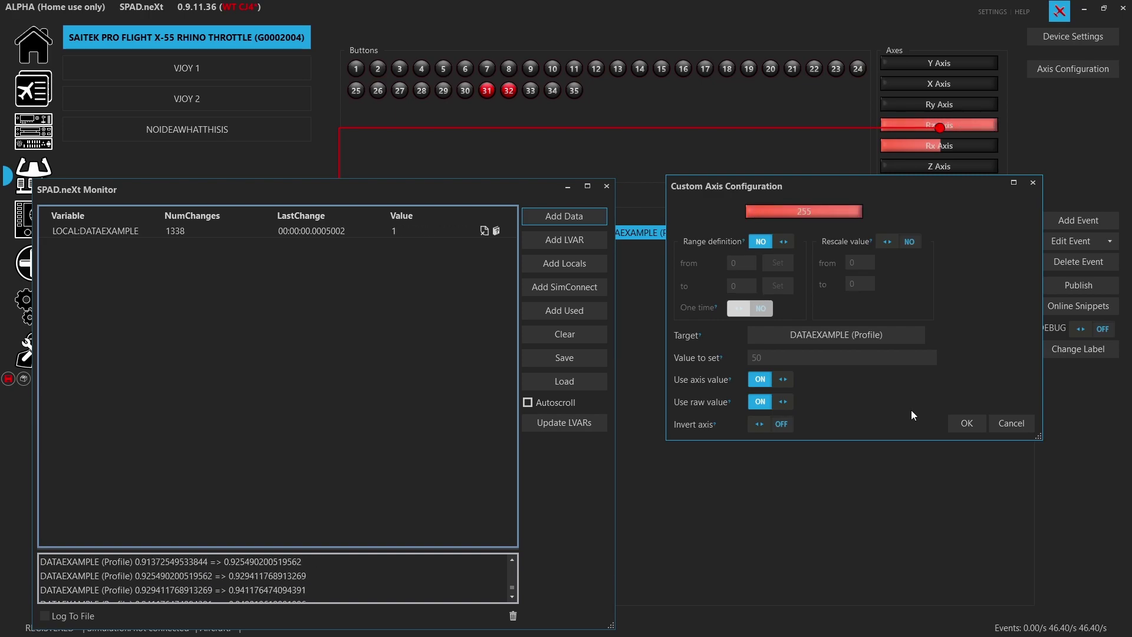
left_click(964, 424)
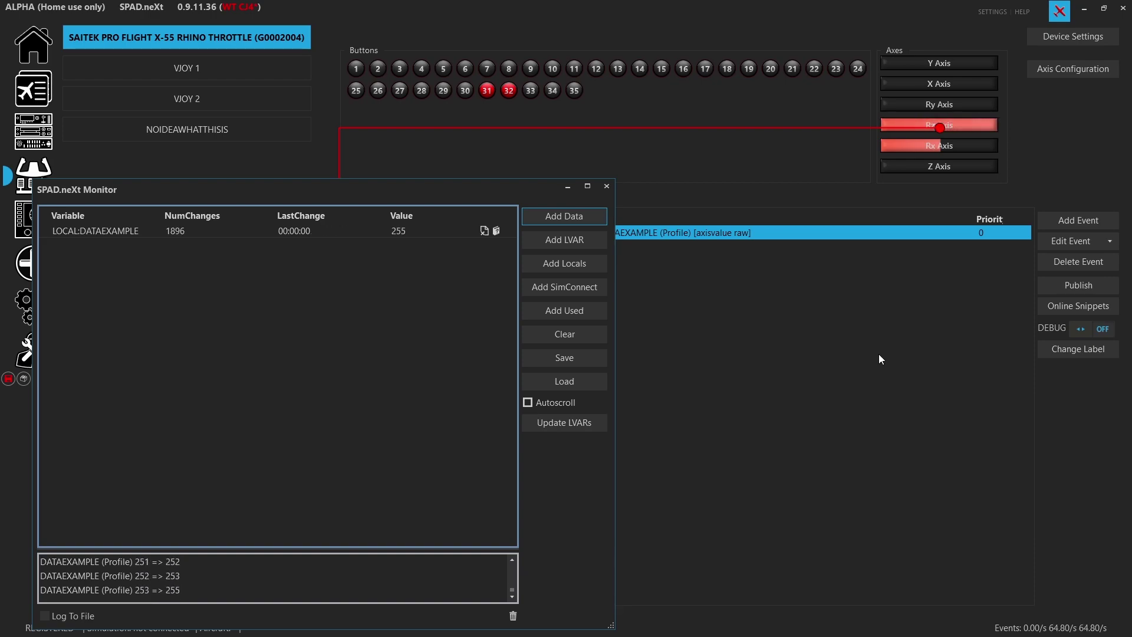
Toggle Invert axis on the DATAEXAMPLE event.
key("Return")
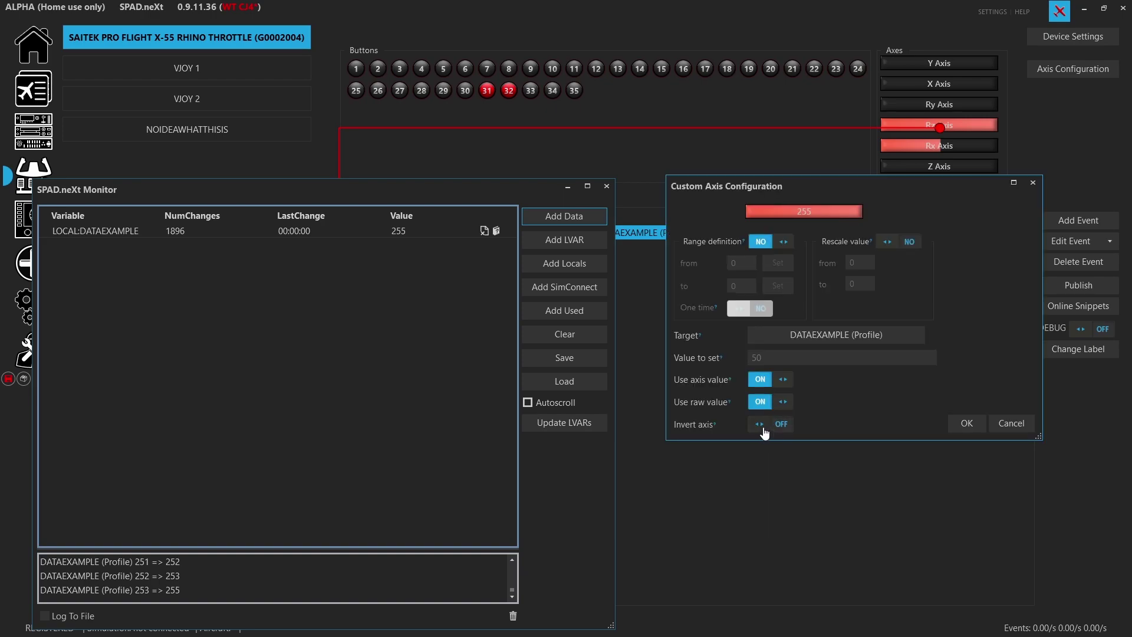
left_click(763, 427)
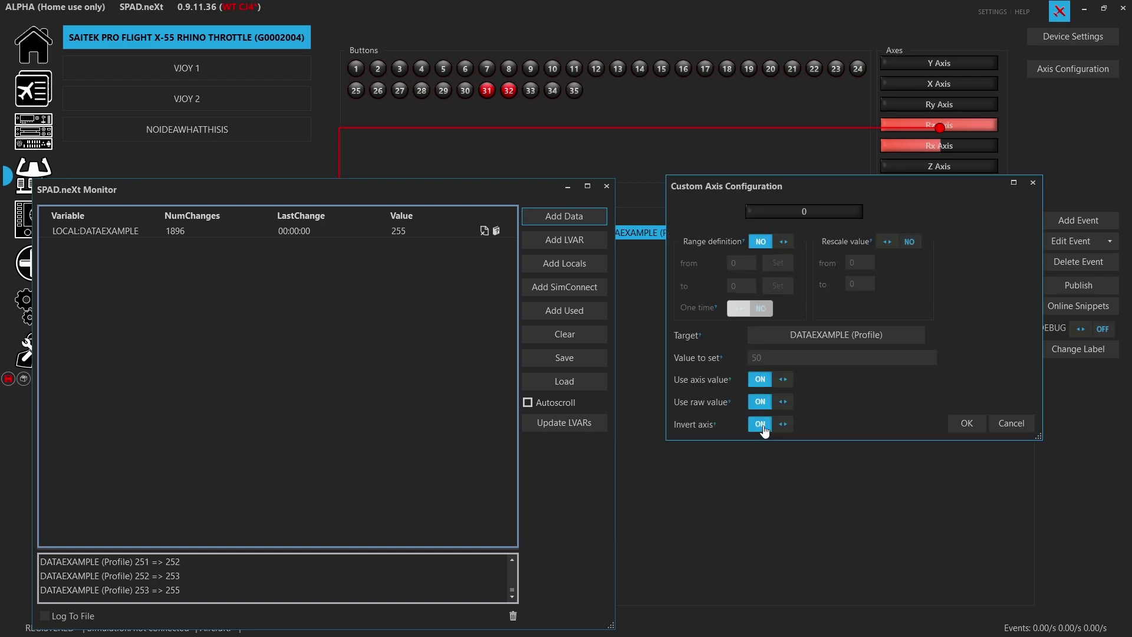
left_click(956, 431)
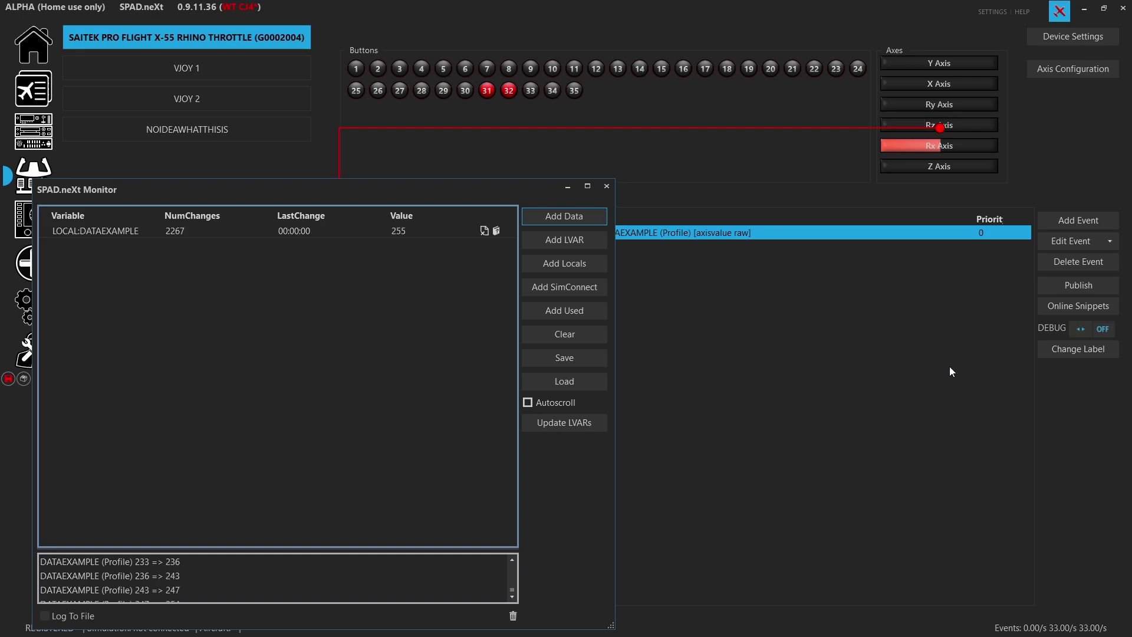
Revert the DATAEXAMPLE event to sending the fixed value 50.
double_click(778, 243)
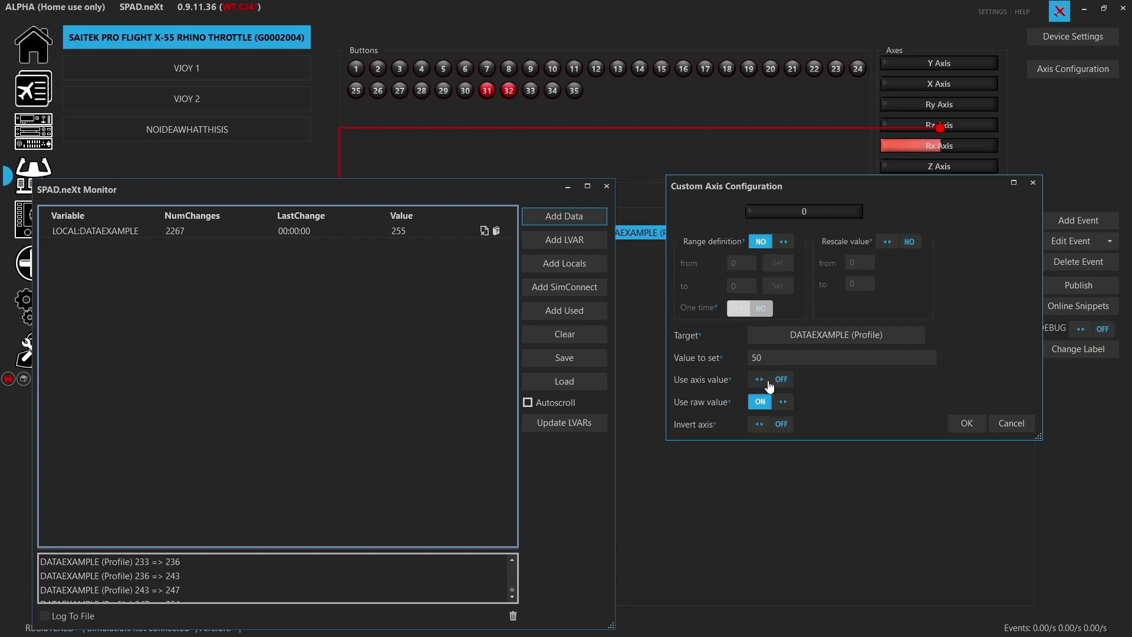
left_click(770, 383)
left_click(768, 380)
left_click(958, 423)
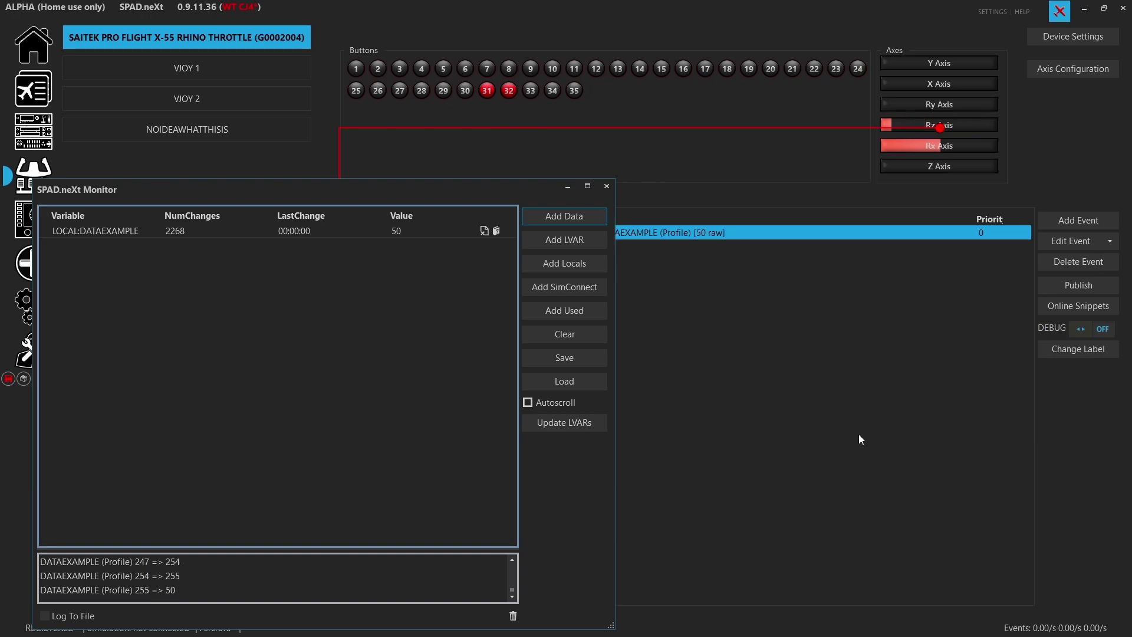
Clear the fixed 50 and switch Use axis value back on.
double_click(858, 435)
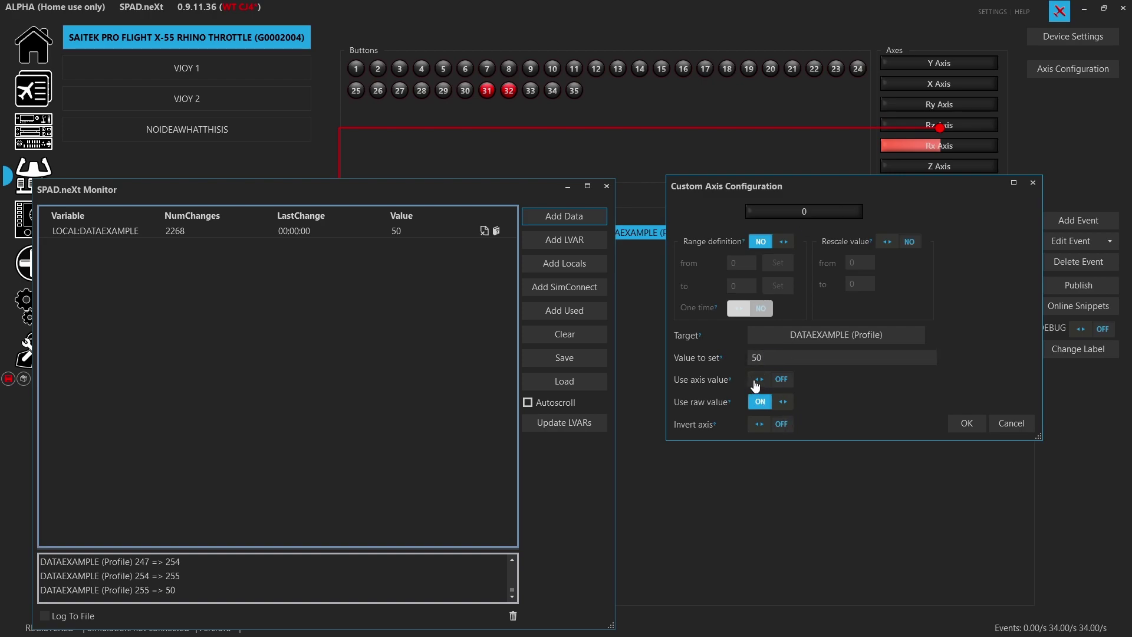
double_click(758, 358)
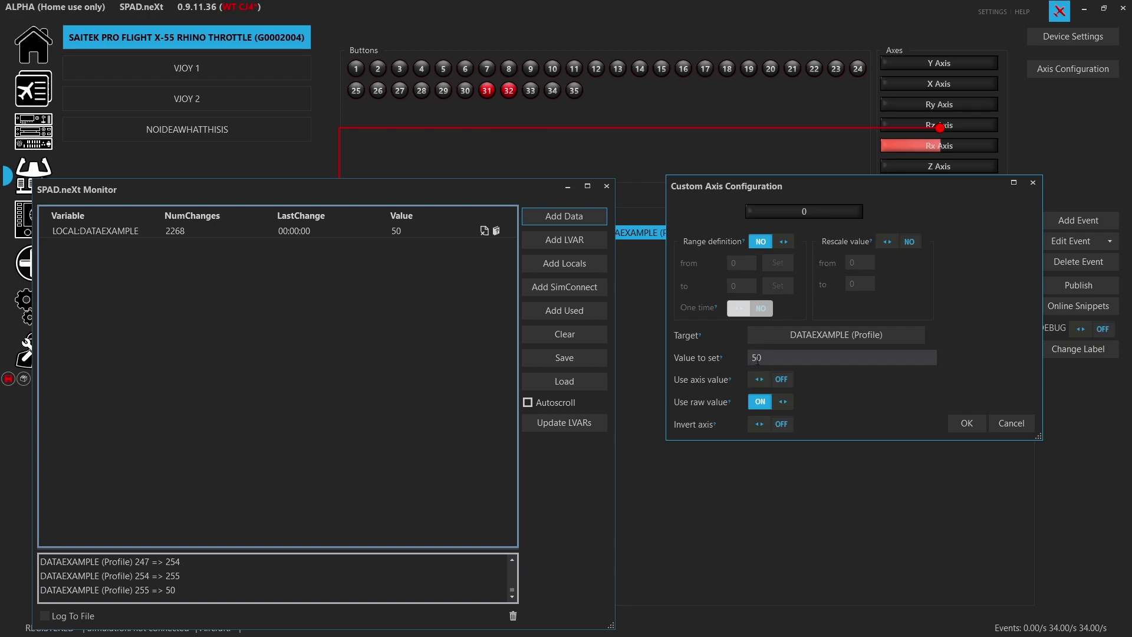
key("BackSpace")
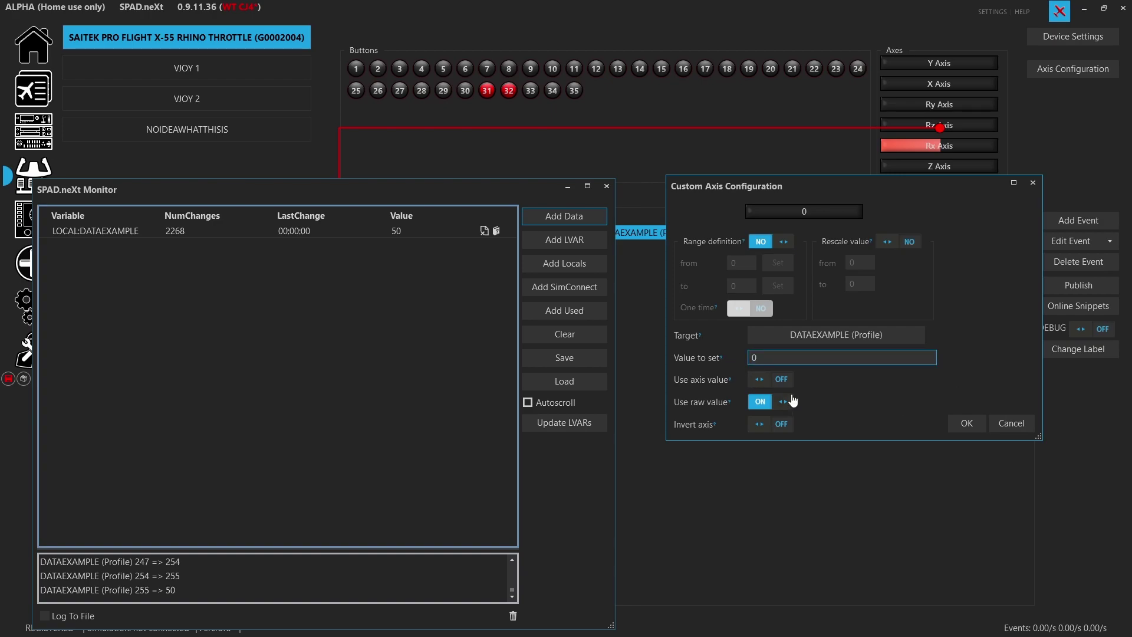
left_click(768, 383)
left_click(779, 382)
left_click(775, 385)
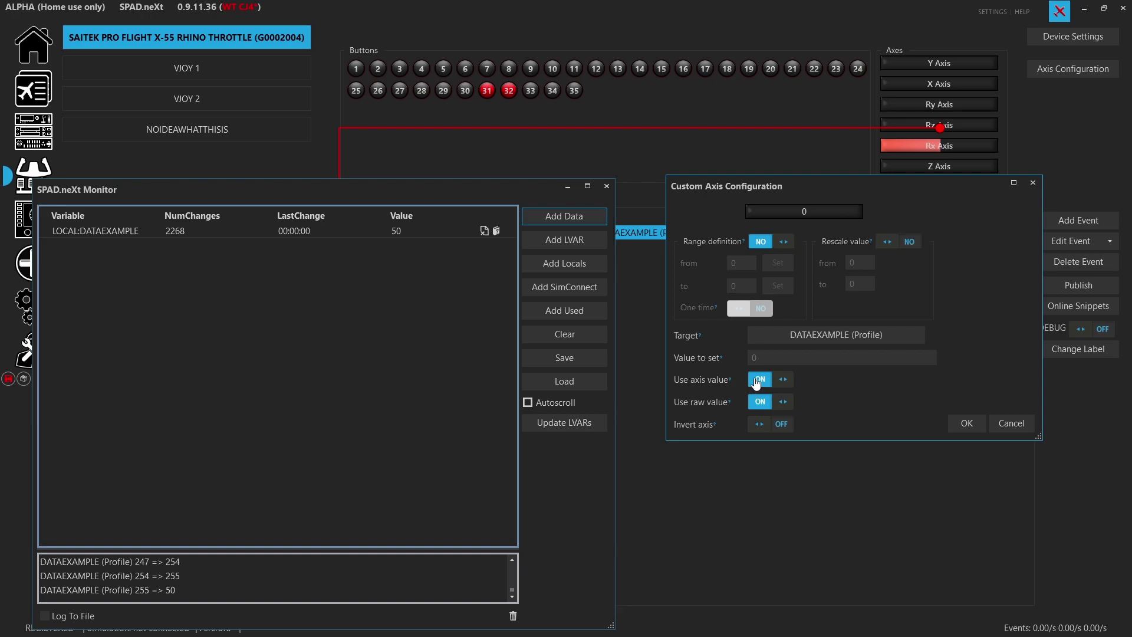
Enable rescaling of the axis value from 0 to 16383.
left_click(887, 243)
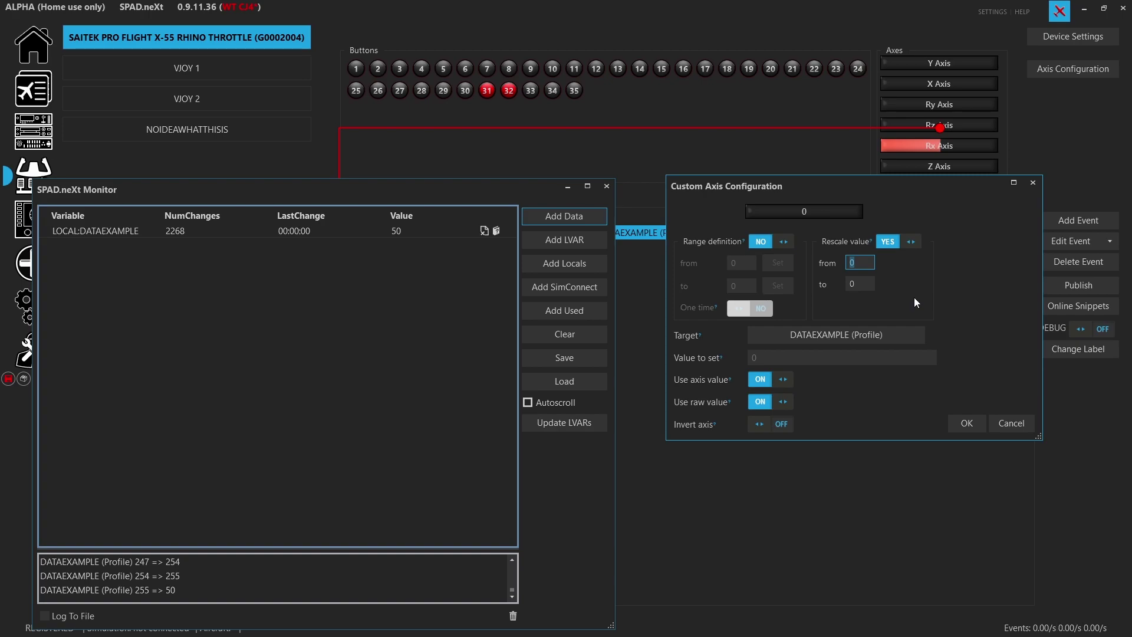
left_click(873, 283)
type("16383")
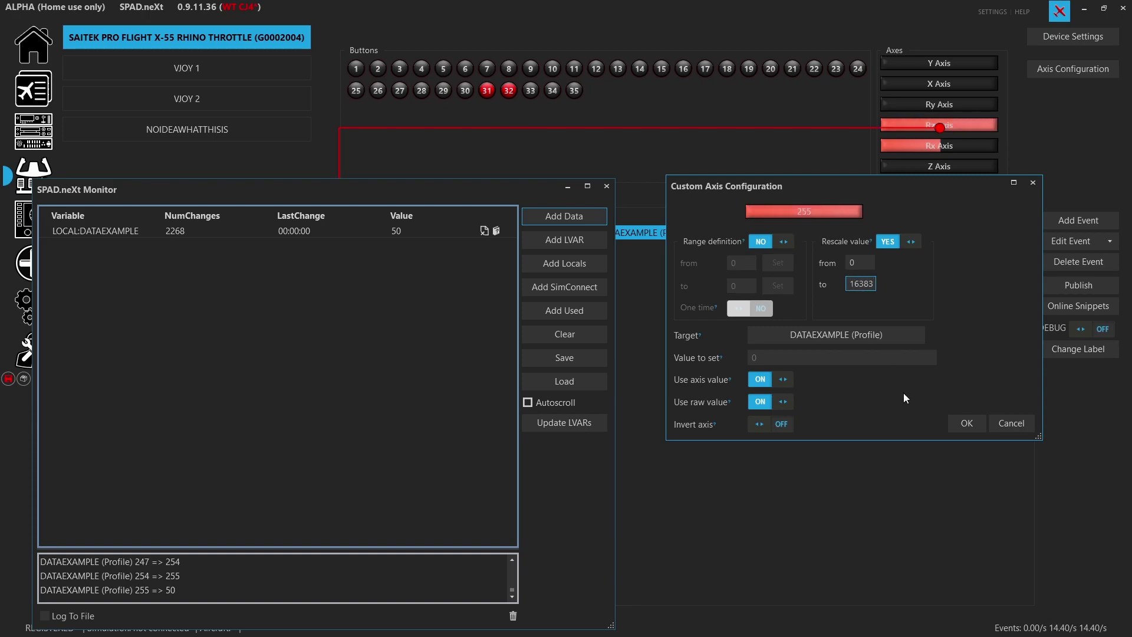
left_click(966, 423)
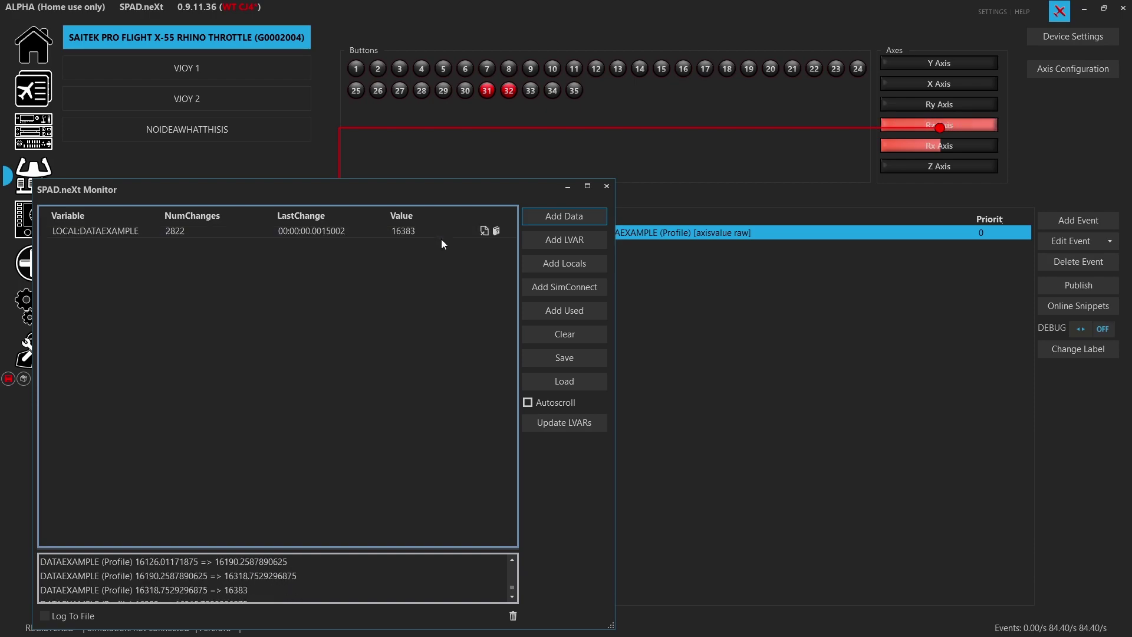
double_click(699, 238)
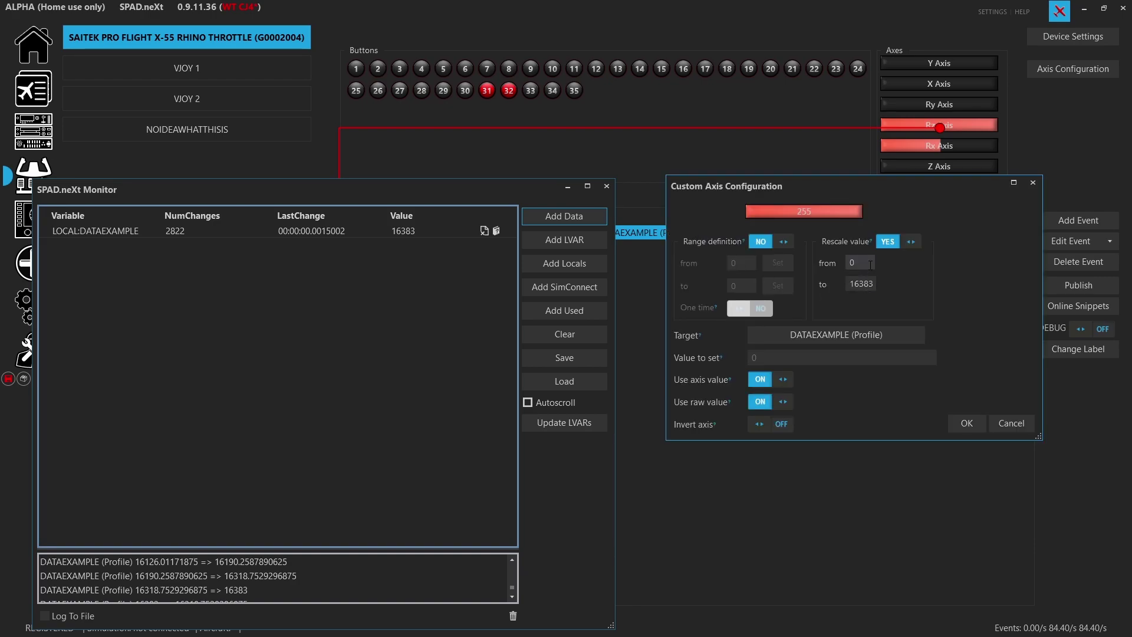
left_click(772, 402)
left_click(973, 421)
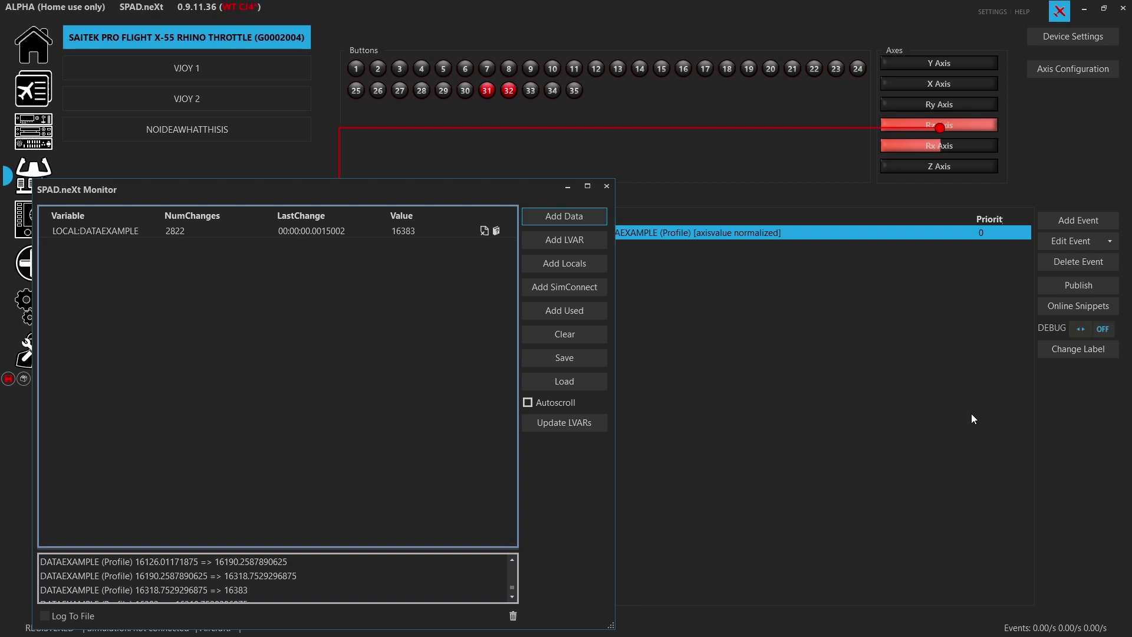
double_click(786, 236)
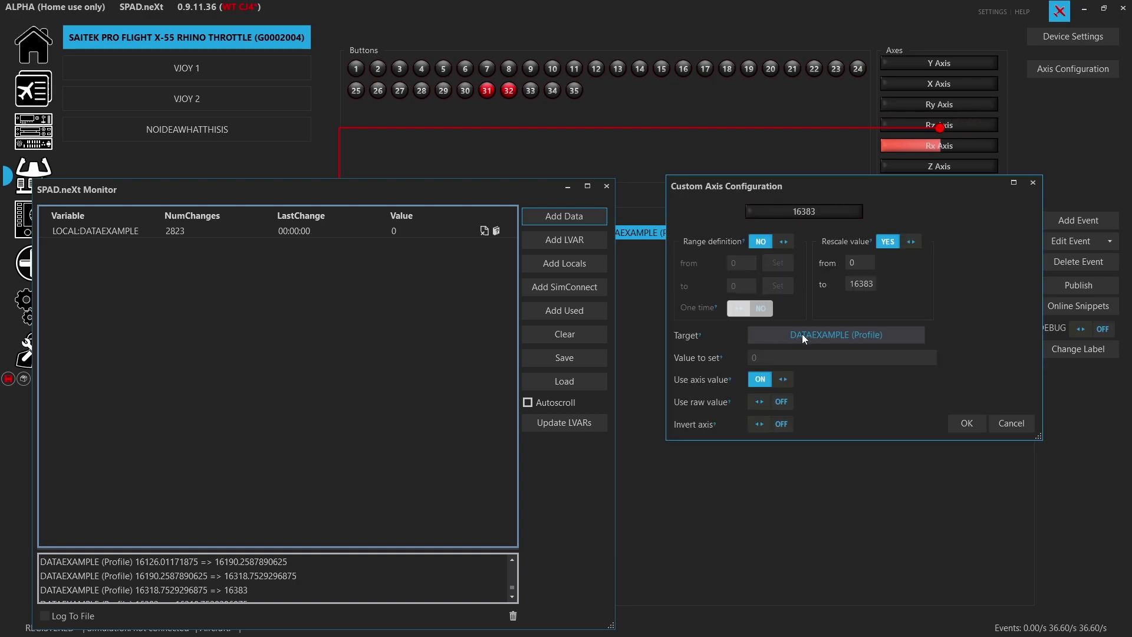
left_click(790, 404)
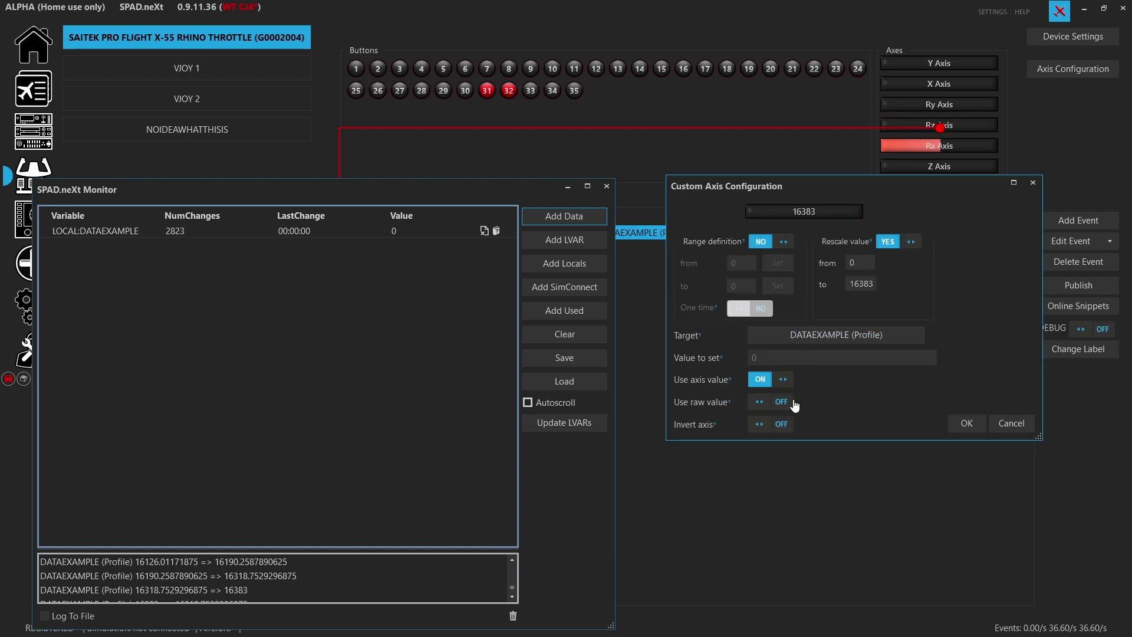
left_click(970, 423)
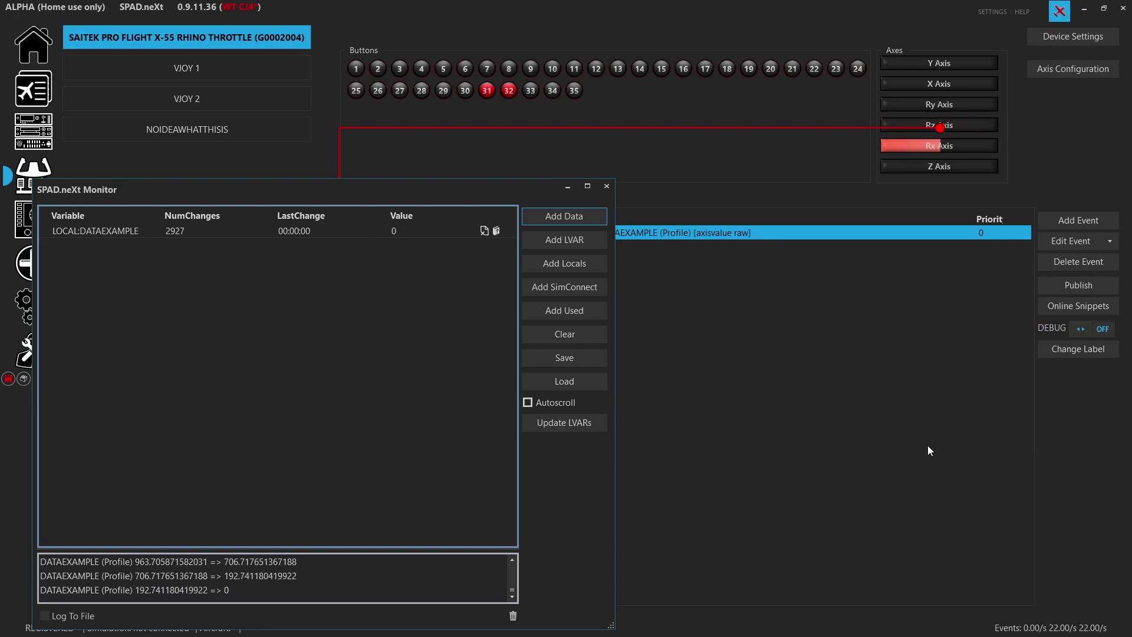
double_click(792, 232)
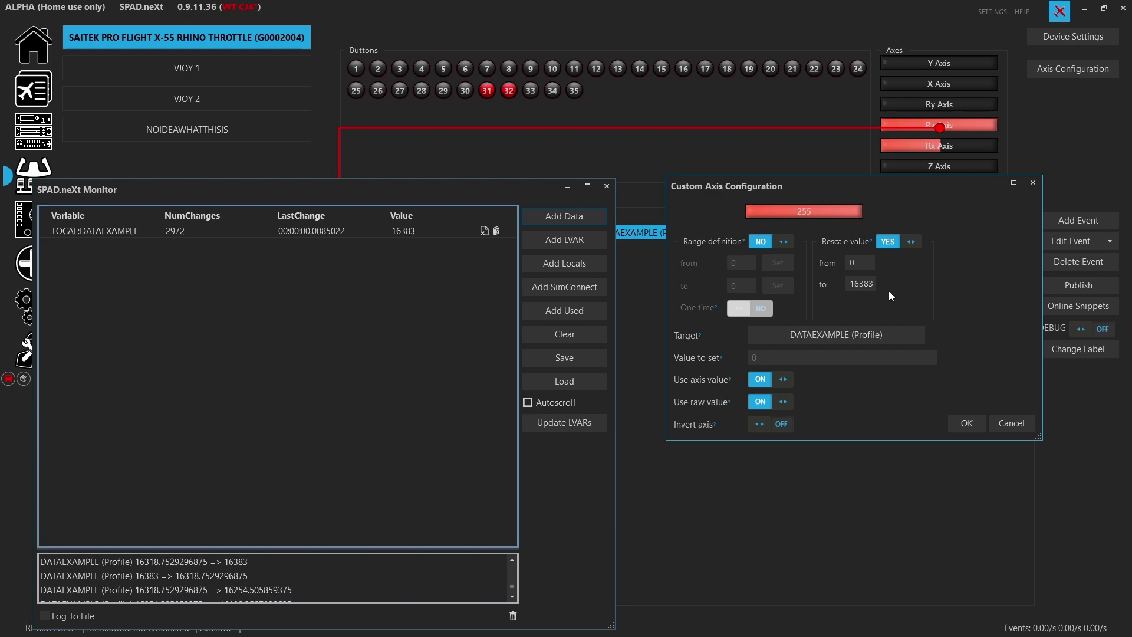
Limit the DATAEXAMPLE event to axis range 0–200 and rescale its output to 0–12500.
left_click(773, 242)
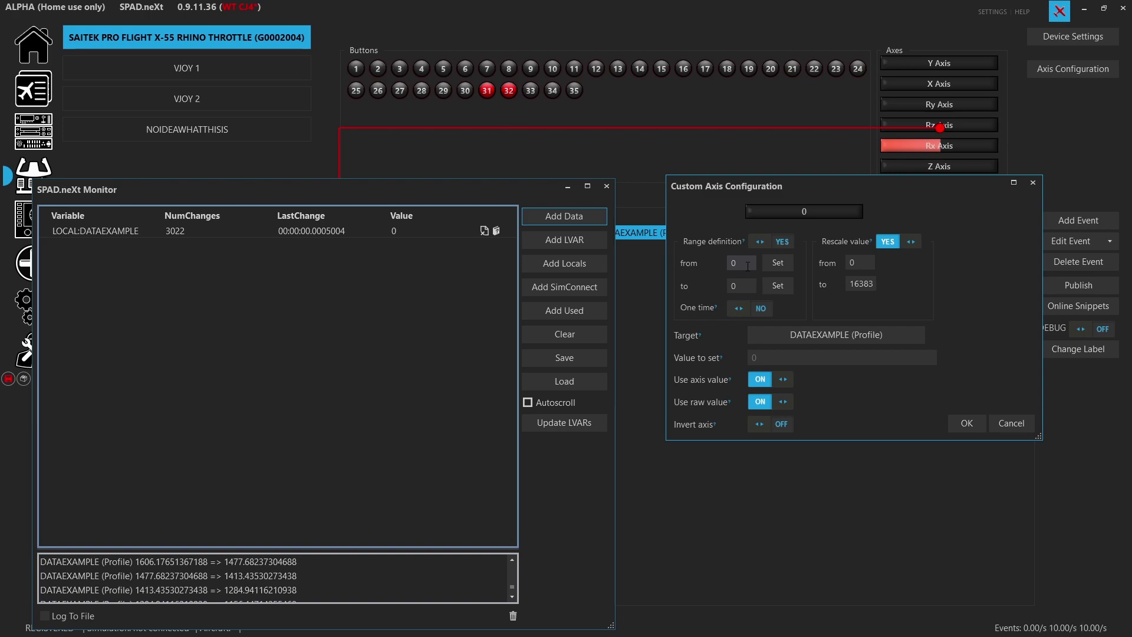
left_click(777, 287)
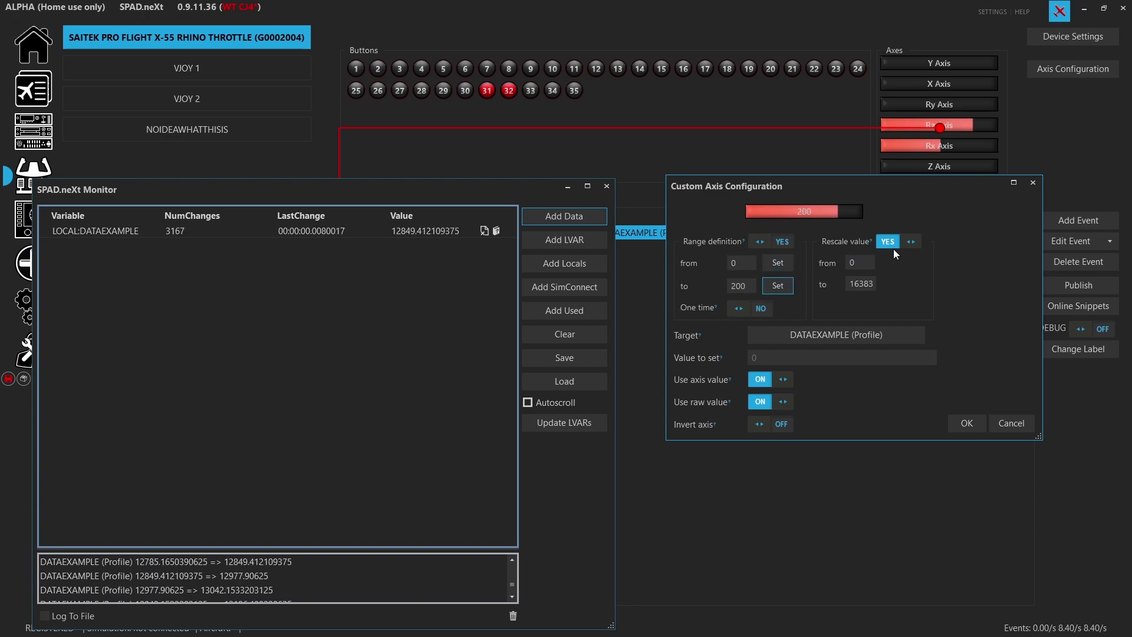
double_click(867, 286)
type("12500")
left_click(967, 422)
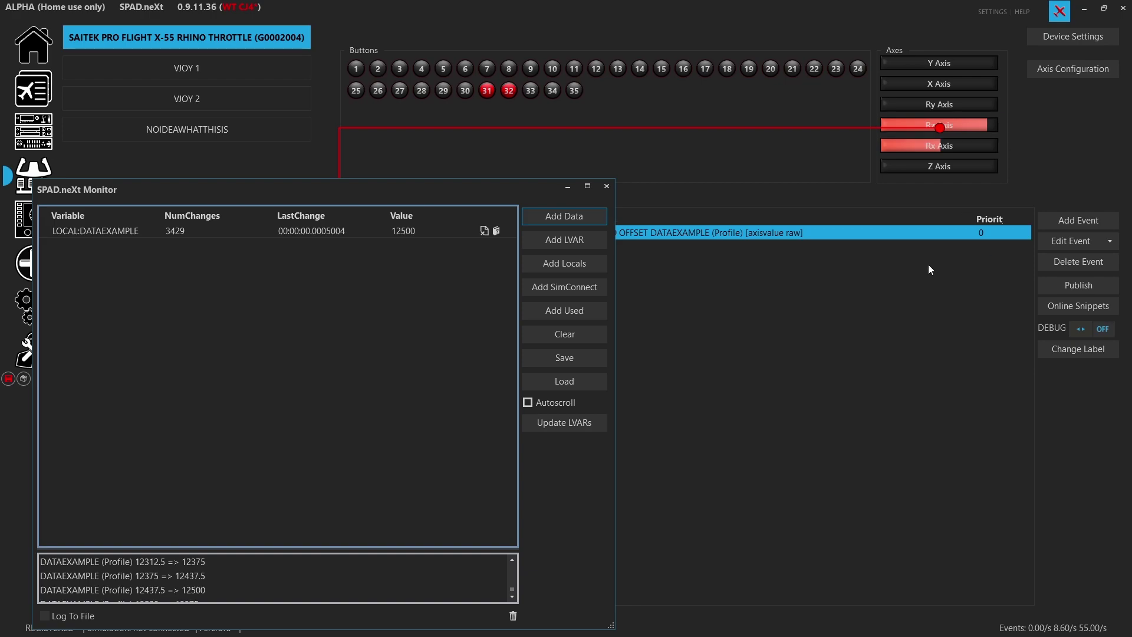
Start a new Custom Axis event, then cancel it.
left_click(1066, 224)
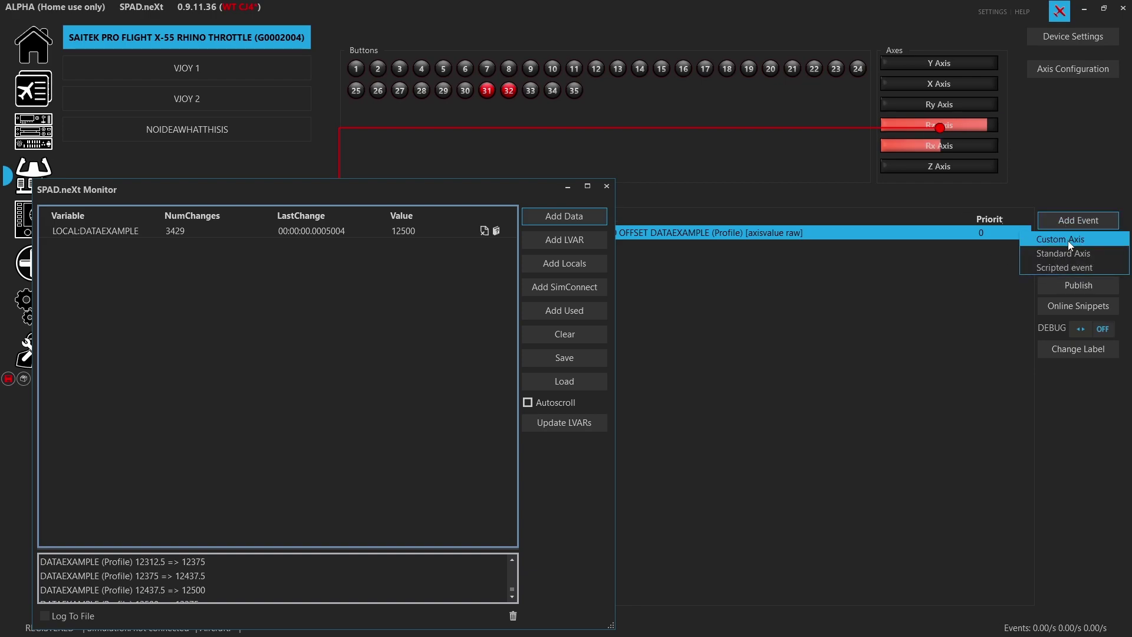
left_click(1067, 240)
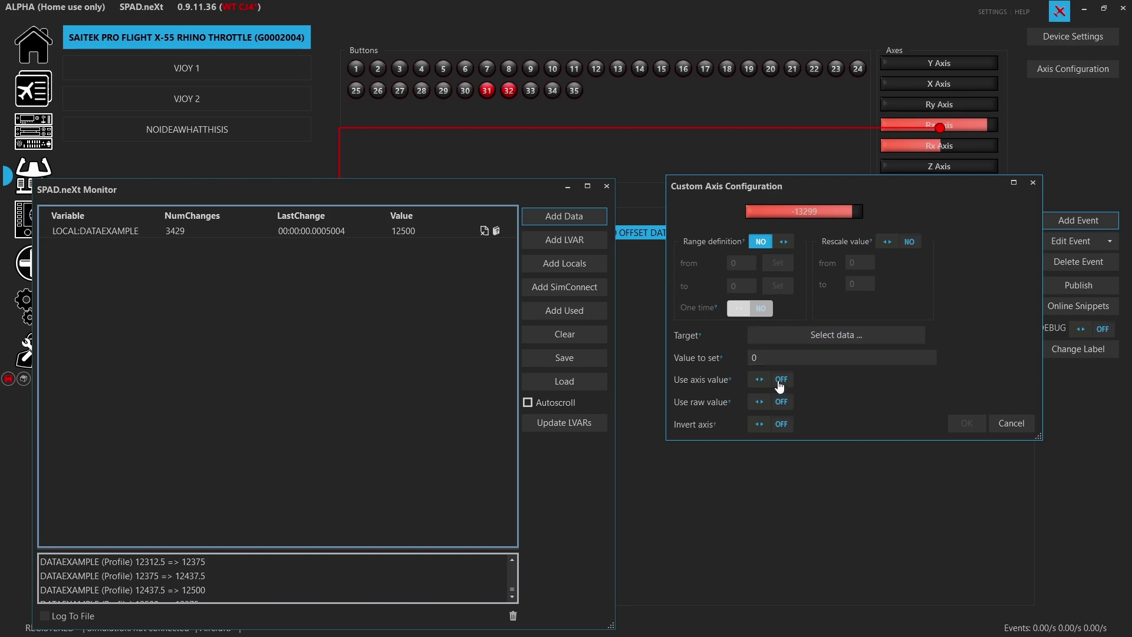
left_click(1027, 429)
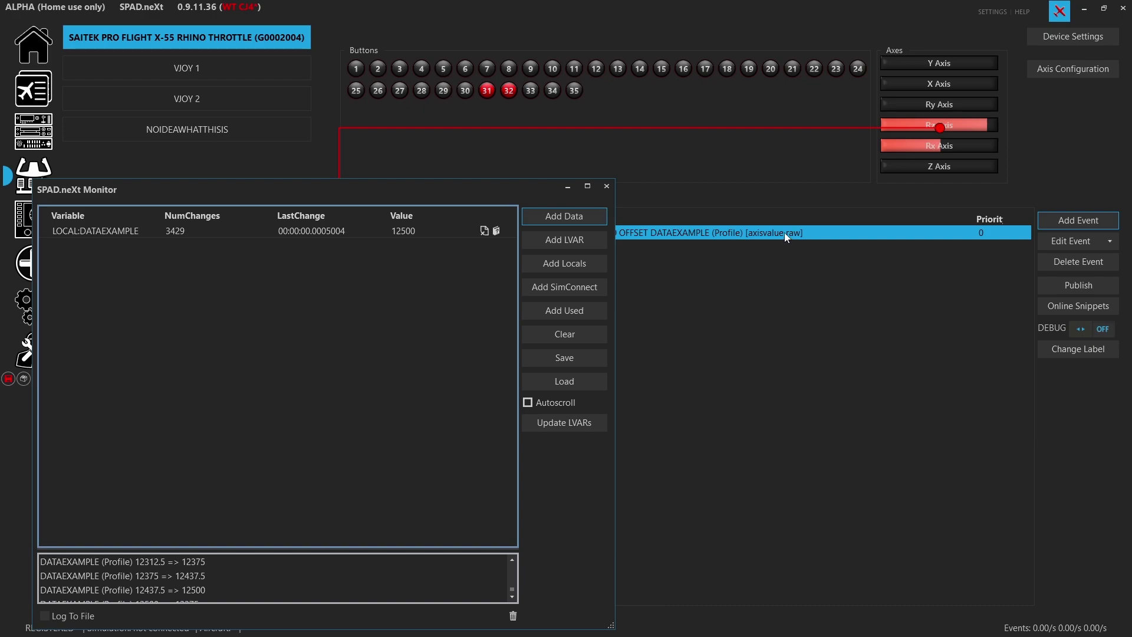
Duplicate the DATAEXAMPLE axis event with Copy This Event and Paste.
left_click(1110, 242)
mouse_move(1111, 266)
left_click(1013, 261)
left_click(1110, 241)
left_click(1073, 273)
double_click(833, 246)
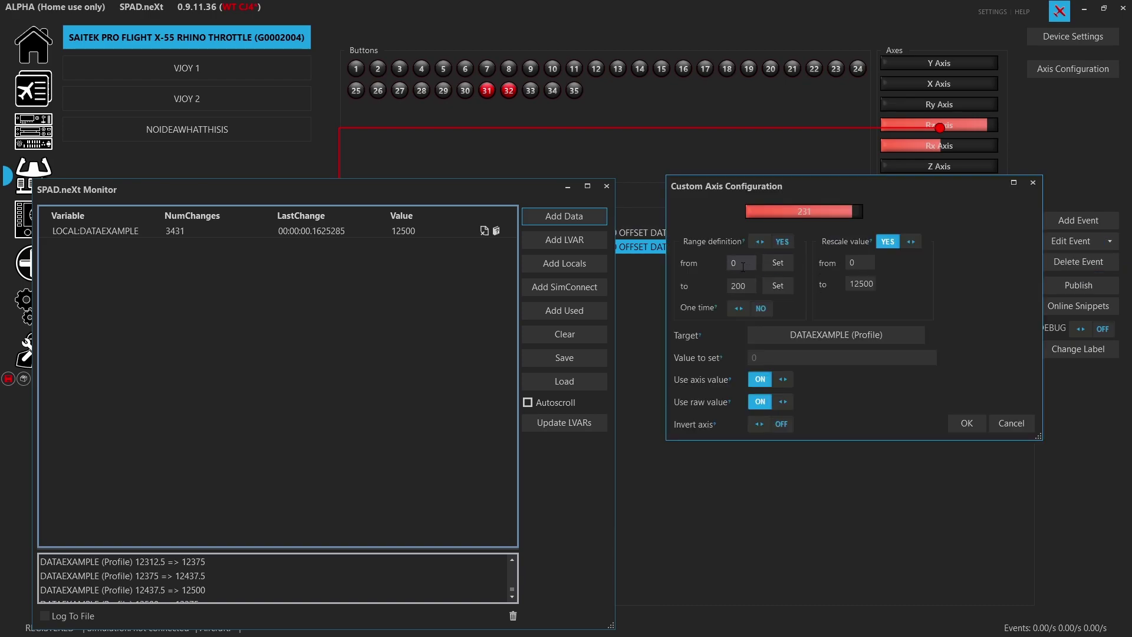
Set the copy's range to 220–230 and rescale it to 14000–14000.
double_click(742, 263)
type("220")
type("2")
type("30")
left_click(860, 262)
type("14000")
key("Tab")
type("14000")
left_click(959, 420)
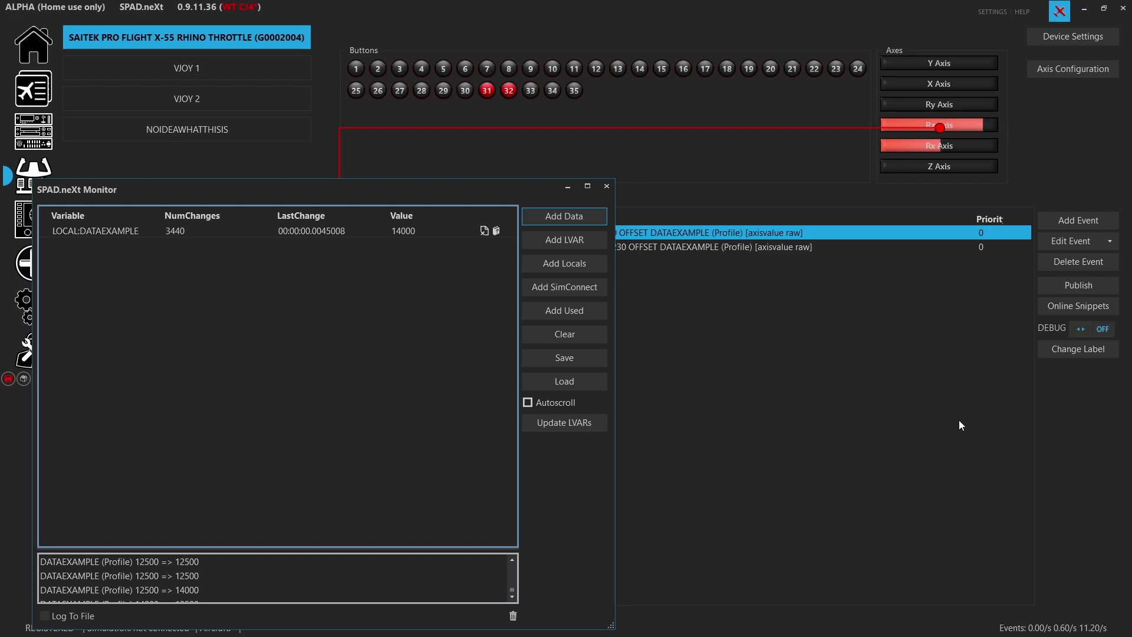
Duplicate the 220–230 event with Copy This Event and Paste.
left_click(816, 251)
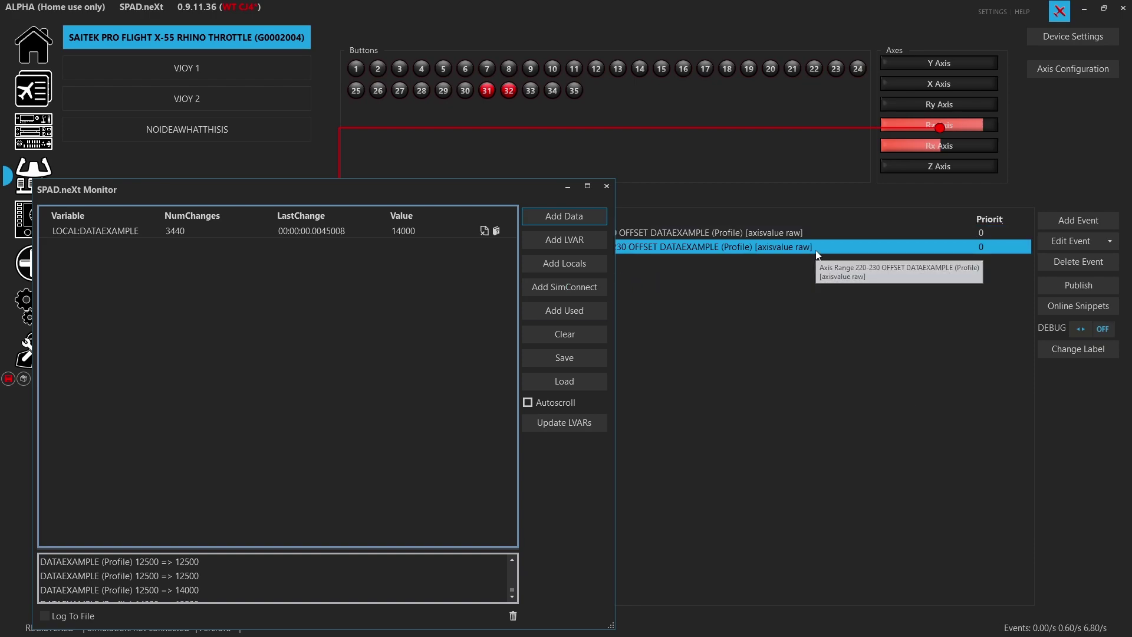
left_click(1110, 241)
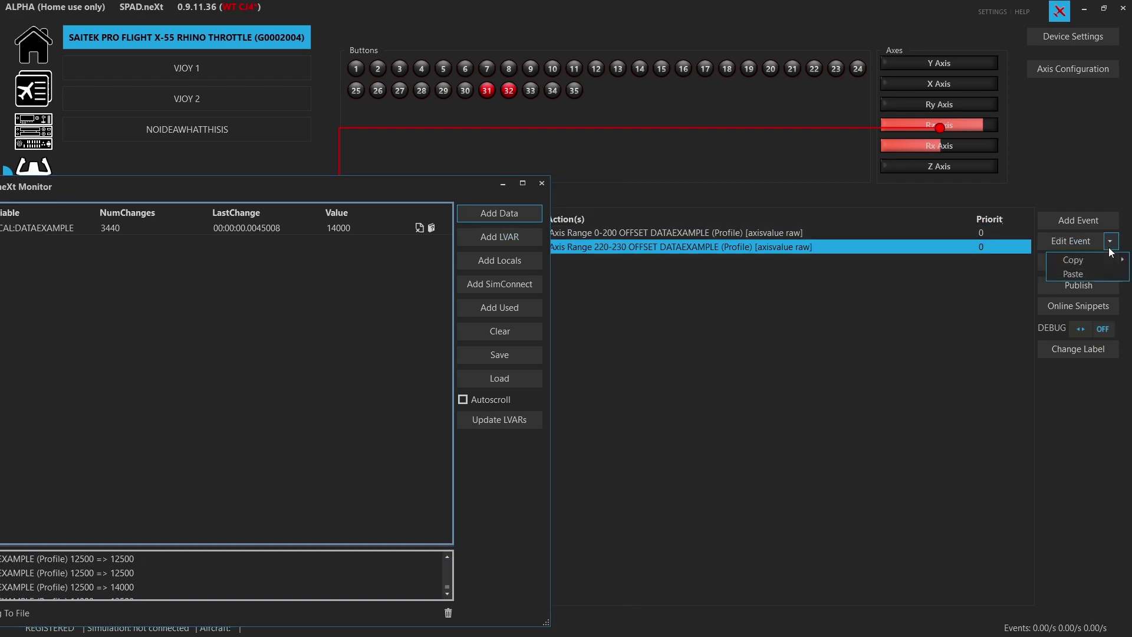
mouse_move(1098, 264)
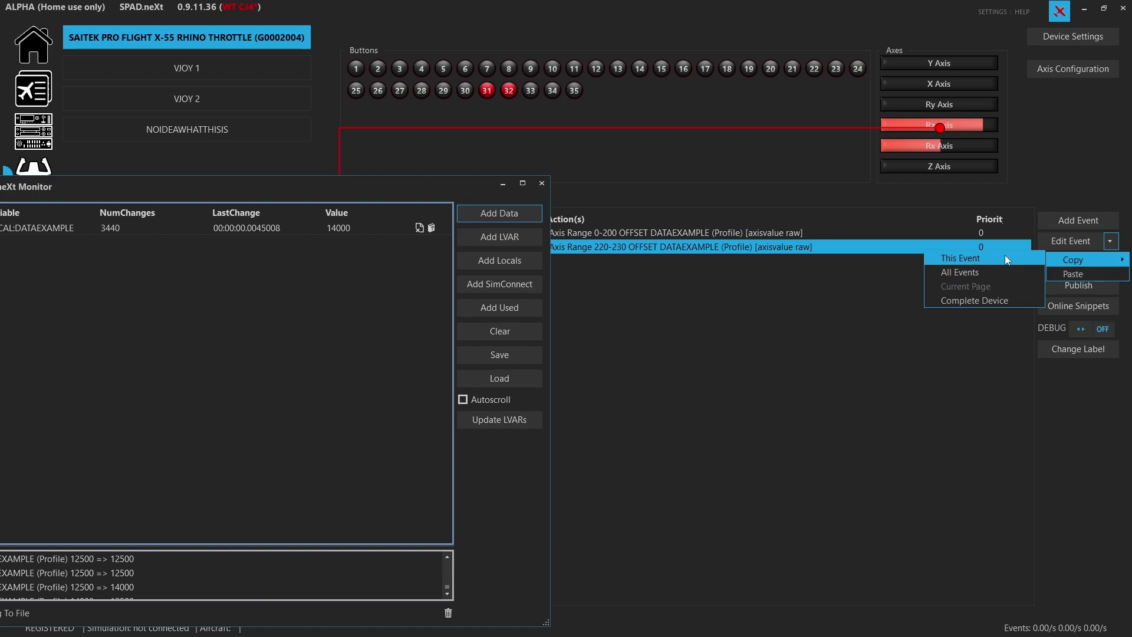
left_click(1005, 256)
left_click(1073, 274)
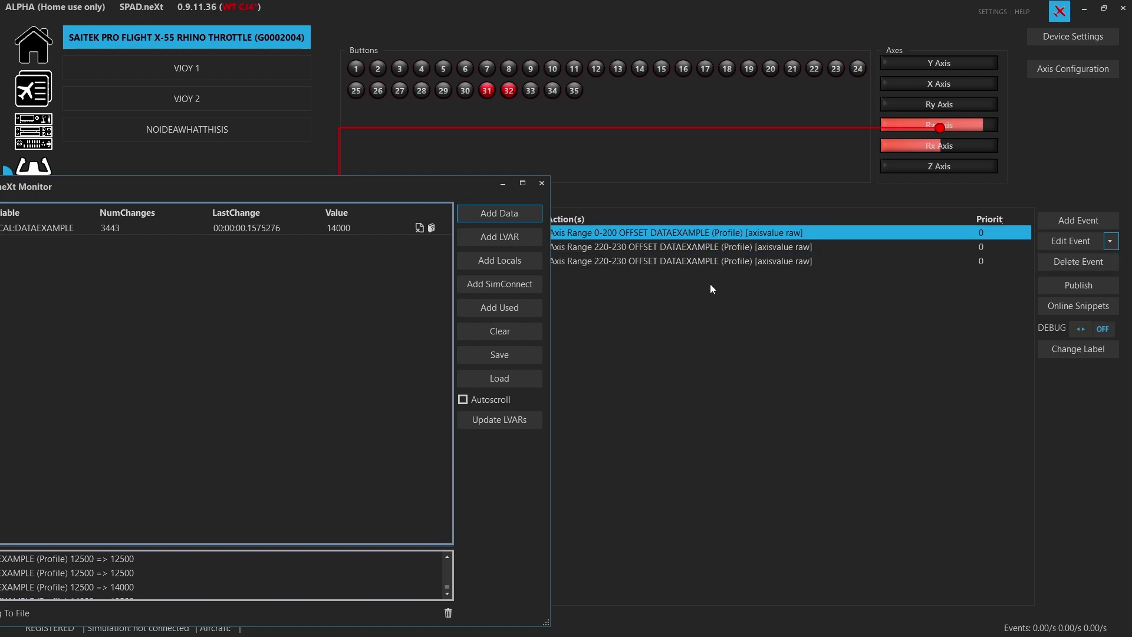
double_click(691, 262)
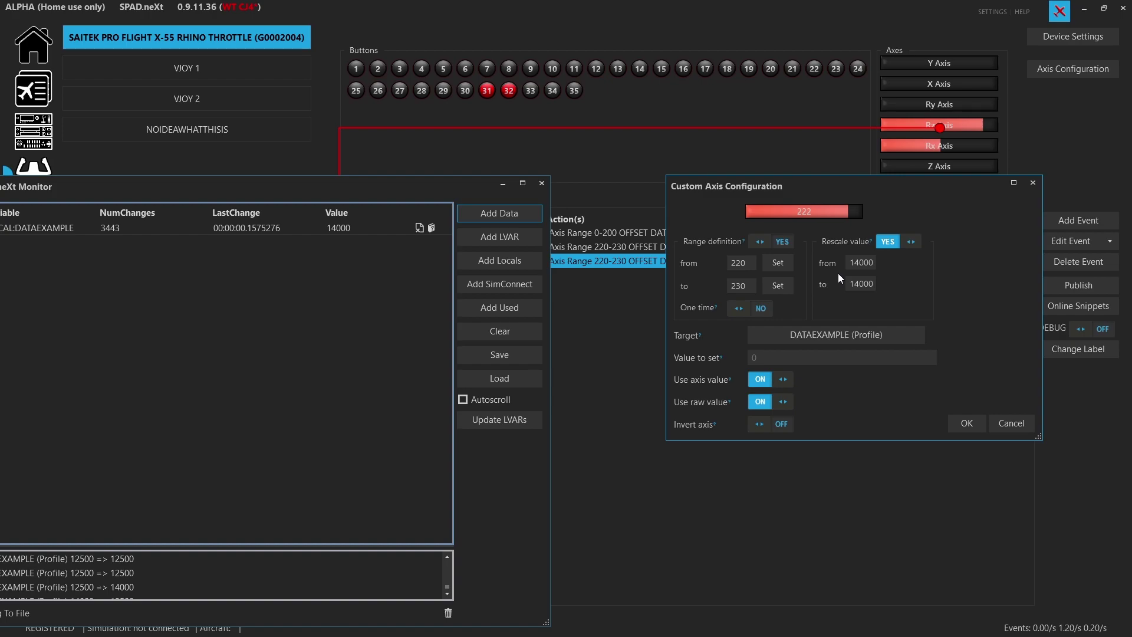
Set the new event's range to 250–255 and rescale it to 16383–16383.
double_click(741, 263)
type("250")
key("Tab")
type("255")
left_click(855, 263)
type("16383")
key("Tab")
type("16383")
left_click(965, 430)
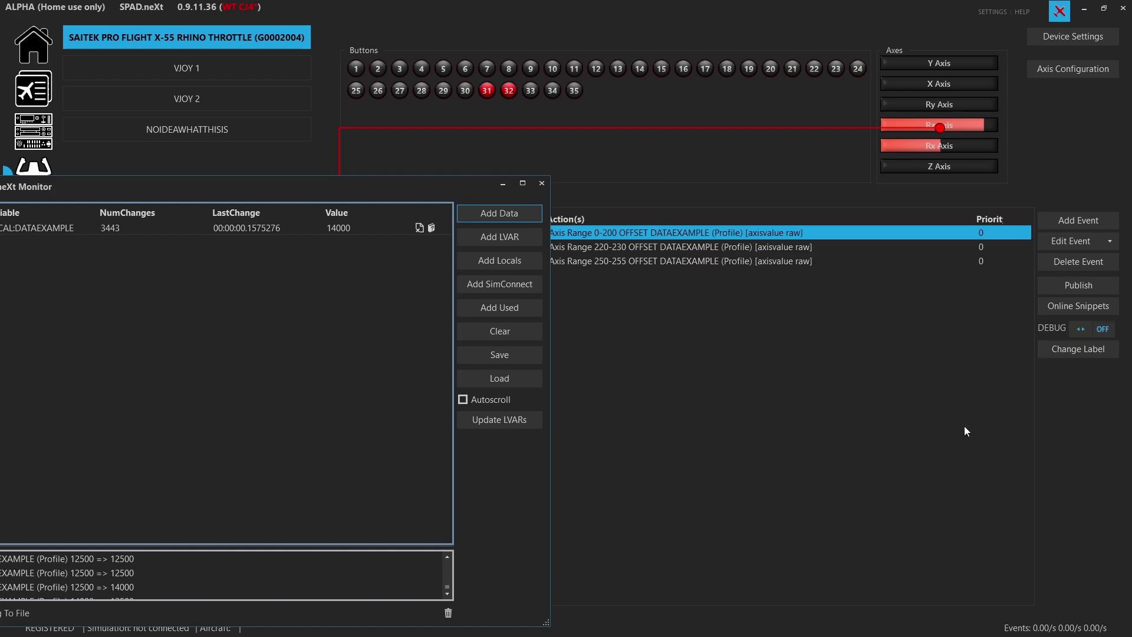